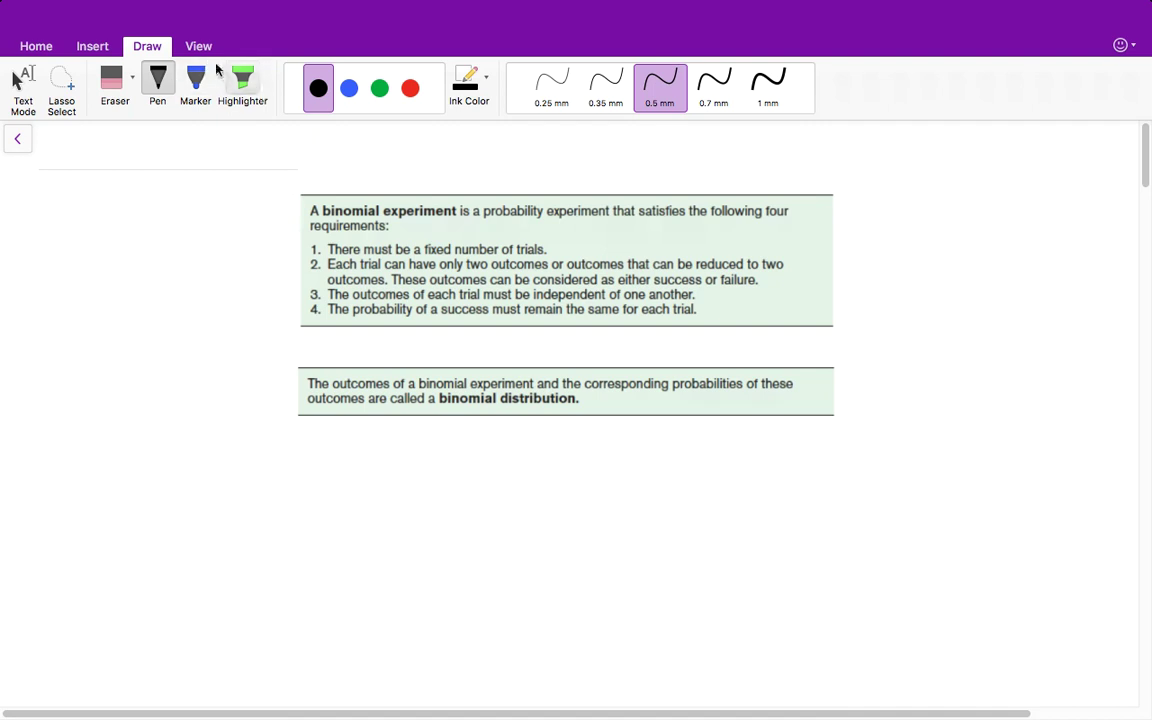
Highlight the phrase 'binomial experiment' in cyan.
{"action": "left_click", "coordinate": [242, 82]}
{"action": "left_click", "coordinate": [379, 88]}
{"action": "left_click_drag", "start_coordinate": [455, 210], "coordinate": [314, 210]}
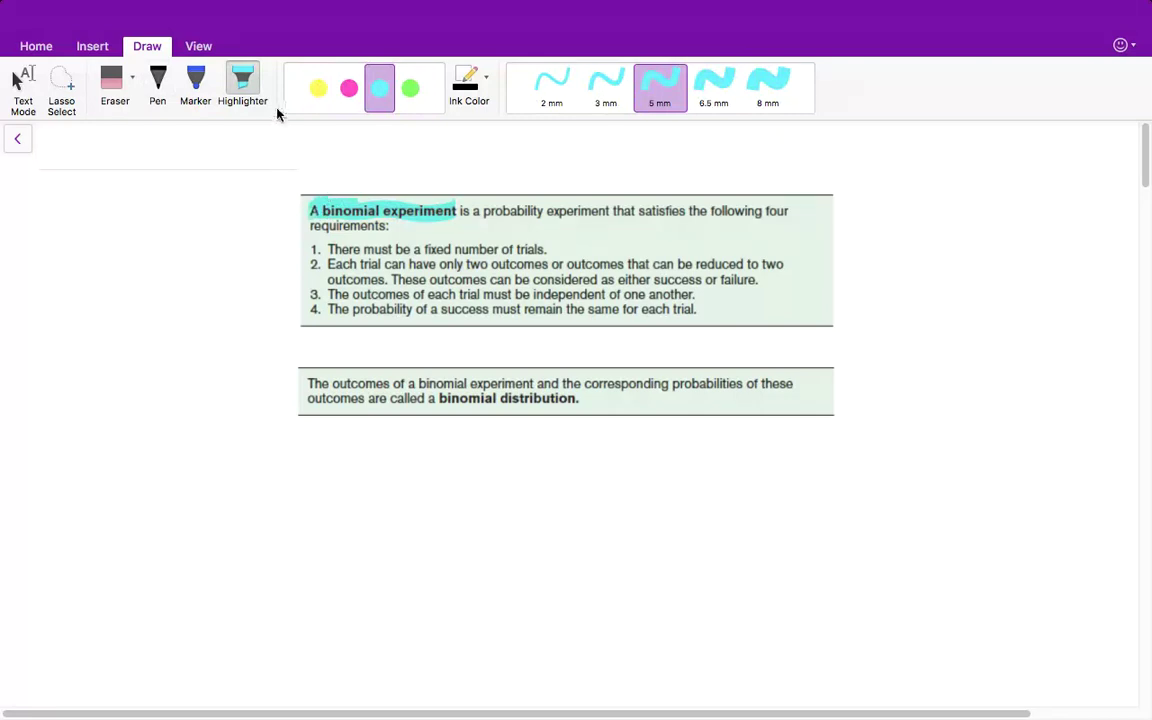
Ink a blue brace beside the four requirements and write the letter A beside the definition.
{"action": "left_click", "coordinate": [157, 82]}
{"action": "left_click", "coordinate": [350, 89]}
{"action": "mouse_move", "coordinate": [290, 238]}
{"action": "left_mouse_down"}
{"action": "mouse_move", "coordinate": [265, 284]}
{"action": "mouse_move", "coordinate": [292, 322]}
{"action": "left_mouse_up"}
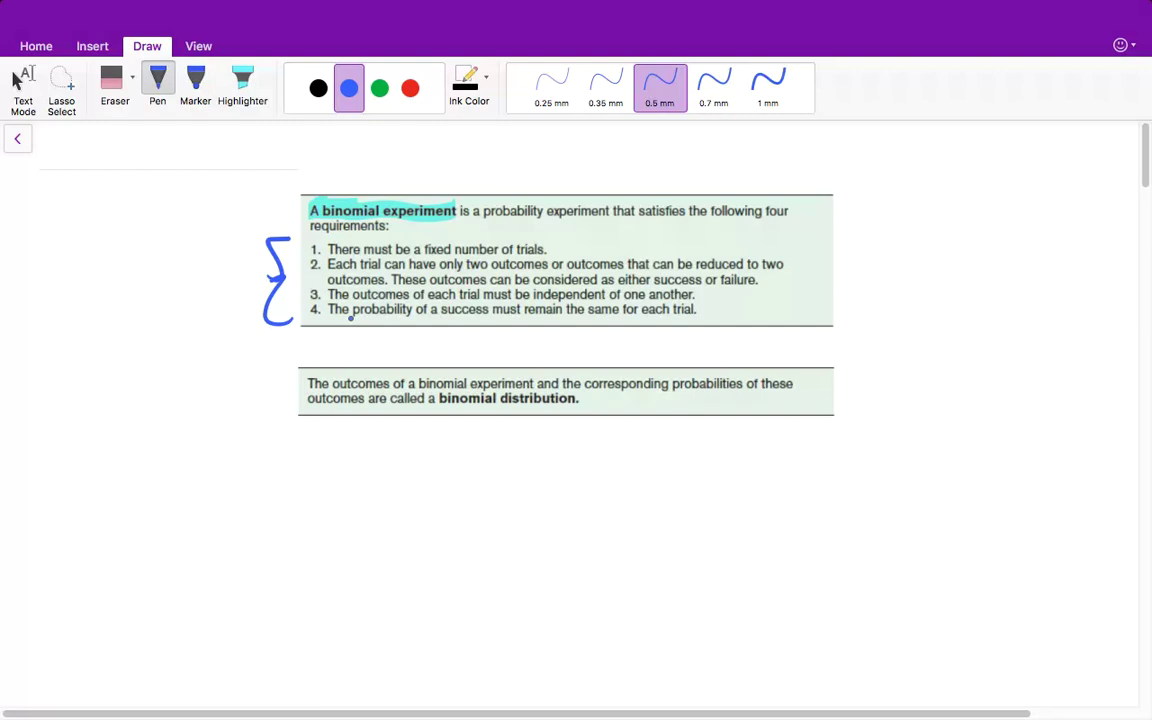
{"action": "mouse_move", "coordinate": [922, 236]}
{"action": "left_mouse_down"}
{"action": "mouse_move", "coordinate": [951, 232]}
{"action": "mouse_move", "coordinate": [952, 221]}
{"action": "left_mouse_up"}
Write the letters B, C and D in blue below A.
{"action": "mouse_move", "coordinate": [922, 272]}
{"action": "left_mouse_down"}
{"action": "mouse_move", "coordinate": [925, 295]}
{"action": "mouse_move", "coordinate": [944, 296]}
{"action": "left_mouse_up"}
{"action": "left_click_drag", "start_coordinate": [933, 317], "coordinate": [915, 383]}
{"action": "left_click_drag", "start_coordinate": [914, 357], "coordinate": [918, 384]}
In red, circle A, cross out C and D, and label them Right and Wrong.
{"action": "left_click", "coordinate": [409, 89]}
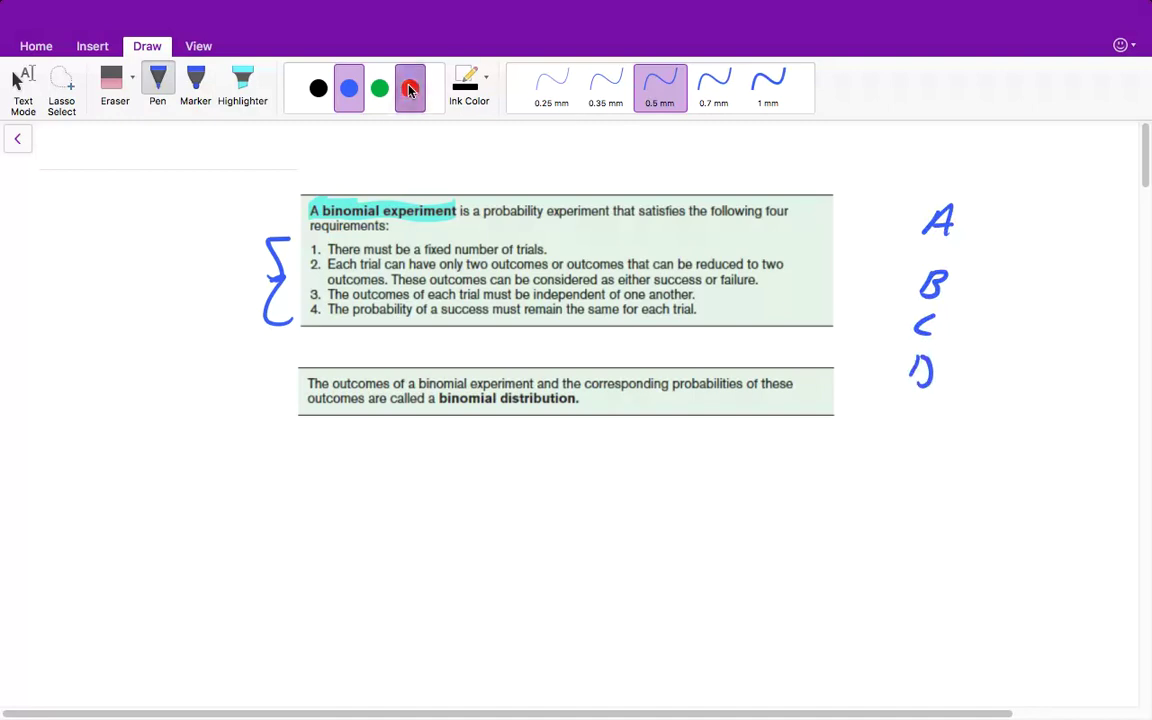
{"action": "mouse_move", "coordinate": [962, 185]}
{"action": "left_mouse_down"}
{"action": "mouse_move", "coordinate": [901, 221]}
{"action": "mouse_move", "coordinate": [975, 192]}
{"action": "left_mouse_up"}
{"action": "left_click_drag", "start_coordinate": [968, 296], "coordinate": [876, 384]}
{"action": "left_click_drag", "start_coordinate": [903, 294], "coordinate": [931, 413]}
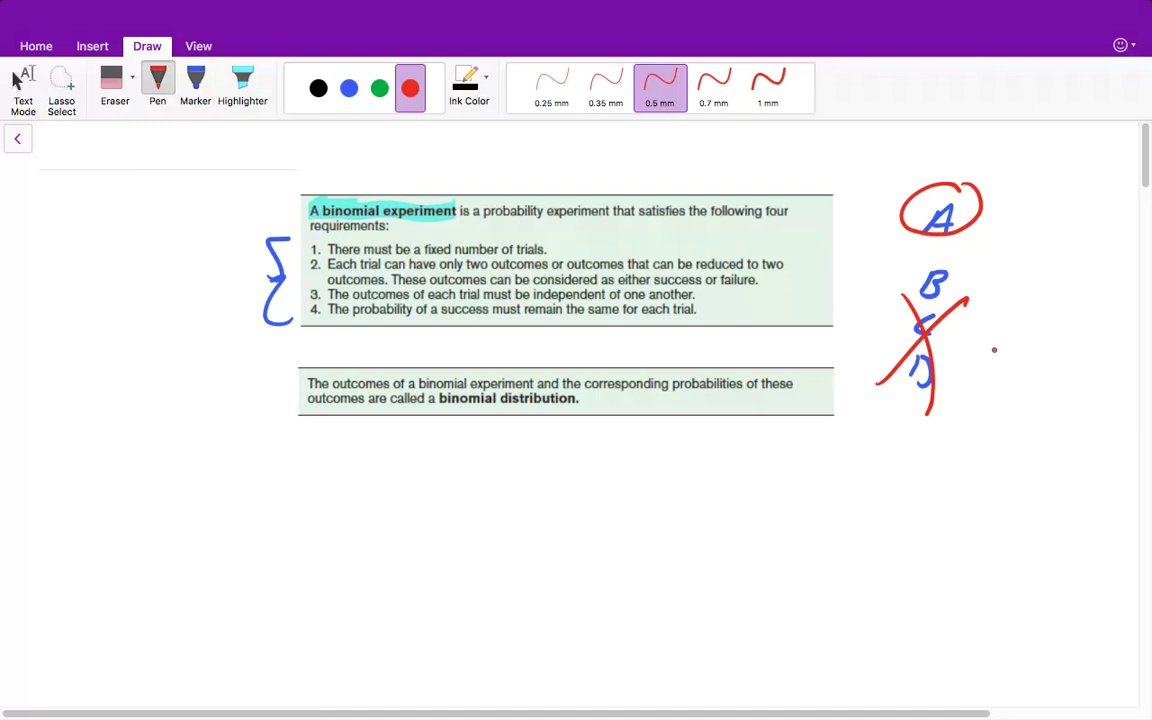
{"action": "mouse_move", "coordinate": [1008, 206]}
{"action": "left_mouse_down"}
{"action": "mouse_move", "coordinate": [1043, 212]}
{"action": "mouse_move", "coordinate": [1035, 246]}
{"action": "mouse_move", "coordinate": [1082, 215]}
{"action": "left_mouse_up"}
{"action": "left_click_drag", "start_coordinate": [1070, 208], "coordinate": [1092, 198]}
{"action": "mouse_move", "coordinate": [960, 336]}
{"action": "left_mouse_down"}
{"action": "mouse_move", "coordinate": [1020, 349]}
{"action": "mouse_move", "coordinate": [1022, 395]}
{"action": "left_mouse_up"}
In green, write Success above A and Failed below Wrong, and circle items 3 and 4.
{"action": "left_click", "coordinate": [379, 88]}
{"action": "mouse_move", "coordinate": [981, 150]}
{"action": "left_mouse_down"}
{"action": "mouse_move", "coordinate": [1014, 152]}
{"action": "mouse_move", "coordinate": [1092, 175]}
{"action": "left_mouse_up"}
{"action": "left_click_drag", "start_coordinate": [966, 380], "coordinate": [963, 403]}
{"action": "mouse_move", "coordinate": [966, 380]}
{"action": "left_mouse_down"}
{"action": "mouse_move", "coordinate": [986, 378]}
{"action": "mouse_move", "coordinate": [975, 390]}
{"action": "left_mouse_up"}
{"action": "mouse_move", "coordinate": [992, 390]}
{"action": "left_mouse_down"}
{"action": "mouse_move", "coordinate": [997, 402]}
{"action": "mouse_move", "coordinate": [1040, 403]}
{"action": "left_mouse_up"}
{"action": "left_click", "coordinate": [1011, 383]}
{"action": "left_click_drag", "start_coordinate": [1052, 396], "coordinate": [1056, 382]}
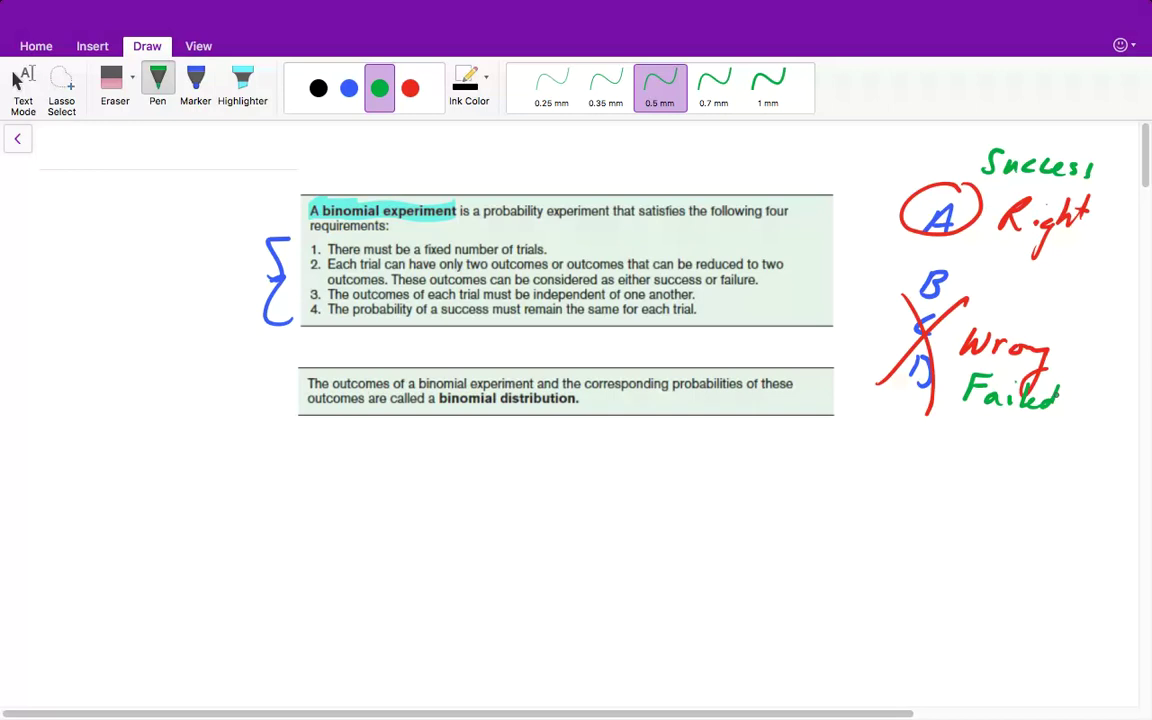
{"action": "left_click_drag", "start_coordinate": [320, 288], "coordinate": [316, 287]}
Draw a green box with a red and a black dot, then erase the top red dot.
{"action": "mouse_move", "coordinate": [280, 462]}
{"action": "left_mouse_down"}
{"action": "mouse_move", "coordinate": [134, 494]}
{"action": "mouse_move", "coordinate": [281, 463]}
{"action": "left_mouse_up"}
{"action": "left_click", "coordinate": [410, 88]}
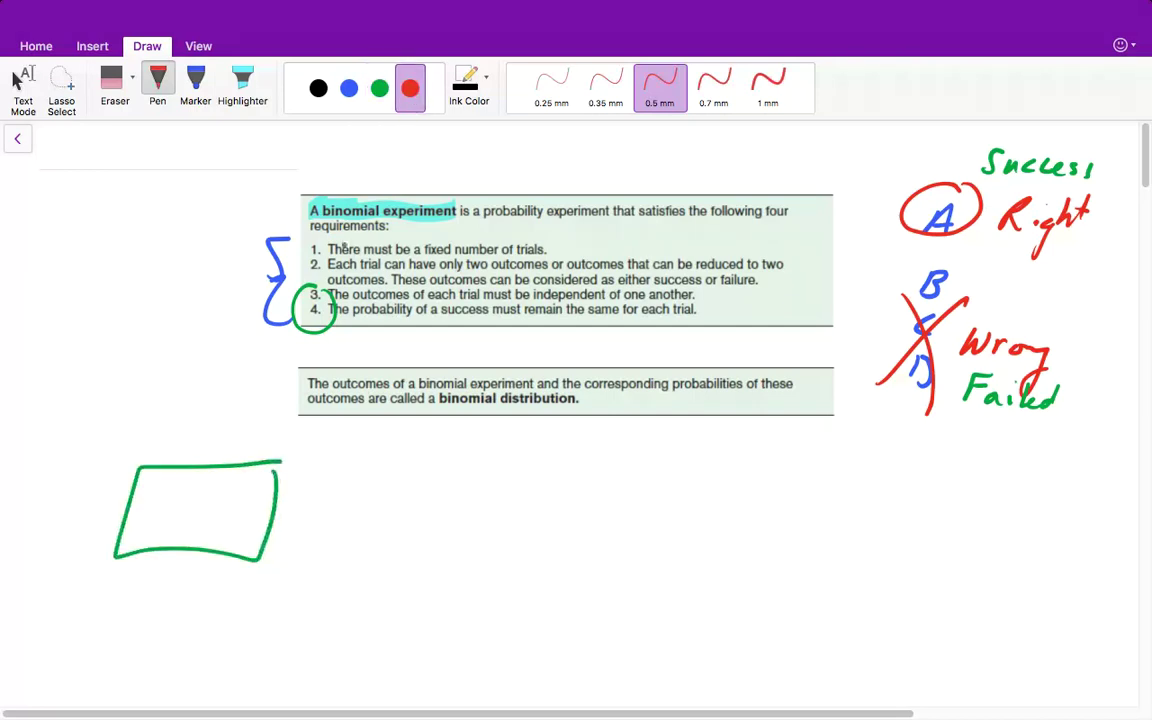
{"action": "left_click_drag", "start_coordinate": [190, 489], "coordinate": [241, 521]}
{"action": "left_click", "coordinate": [318, 88]}
{"action": "left_click_drag", "start_coordinate": [154, 524], "coordinate": [166, 521]}
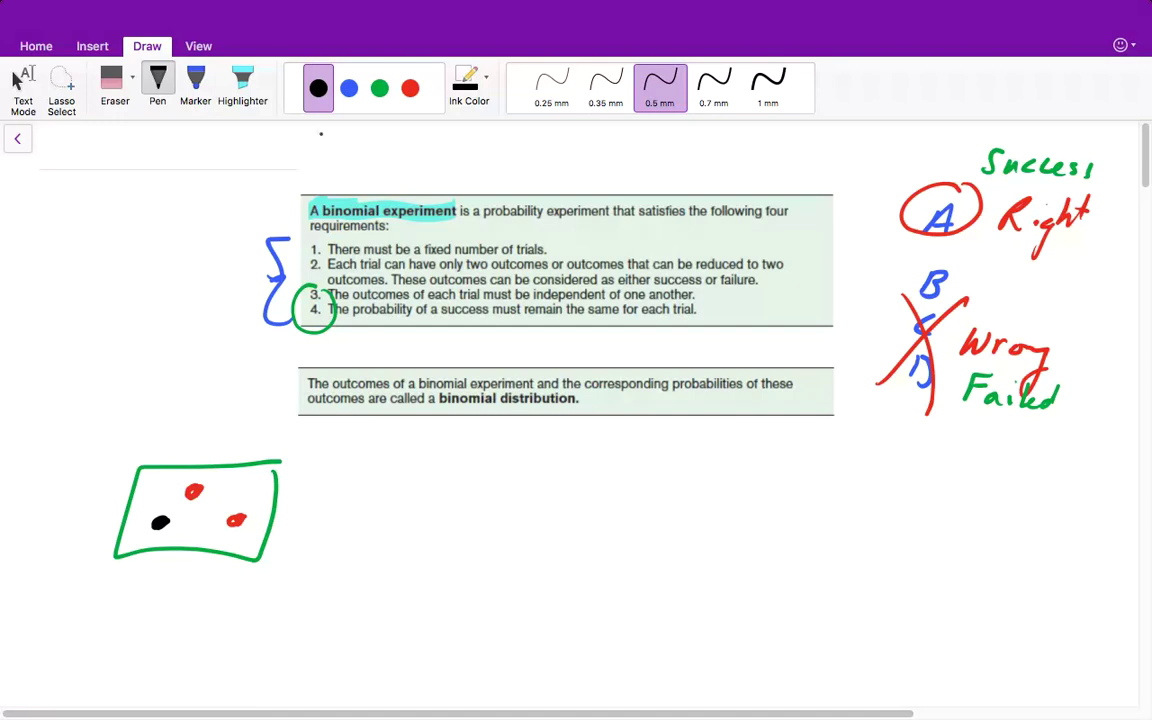
{"action": "left_click", "coordinate": [111, 80]}
{"action": "left_click", "coordinate": [197, 488]}
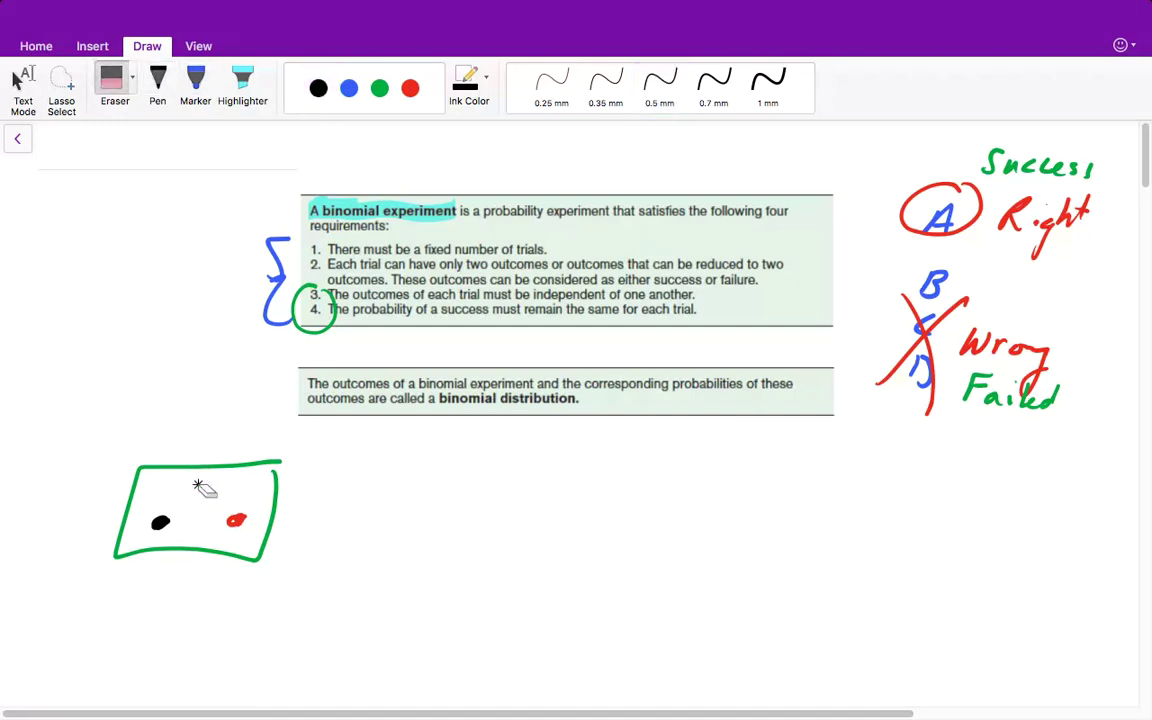
{"action": "left_click", "coordinate": [157, 80]}
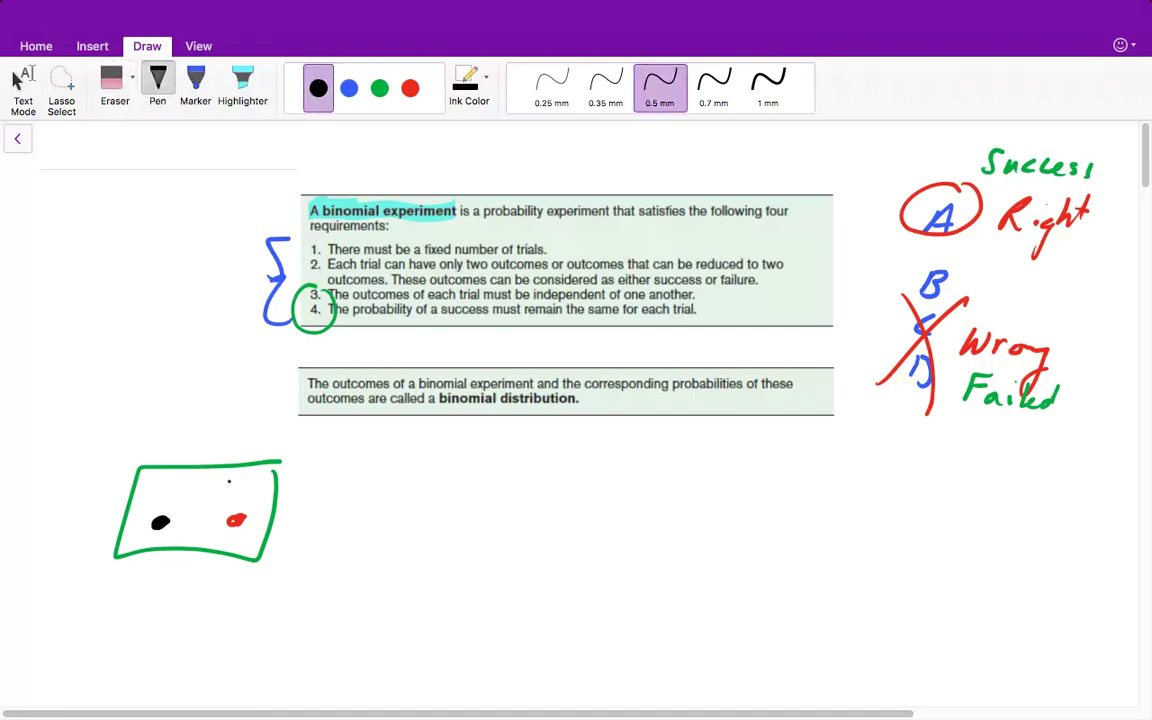
Write the fractions 2/3 and 1/2 in black left of the notes.
{"action": "mouse_move", "coordinate": [140, 326]}
{"action": "left_mouse_down"}
{"action": "mouse_move", "coordinate": [160, 348]}
{"action": "mouse_move", "coordinate": [181, 327]}
{"action": "mouse_move", "coordinate": [158, 430]}
{"action": "left_mouse_up"}
{"action": "left_click_drag", "start_coordinate": [148, 437], "coordinate": [189, 409]}
{"action": "left_click_drag", "start_coordinate": [162, 425], "coordinate": [177, 442]}
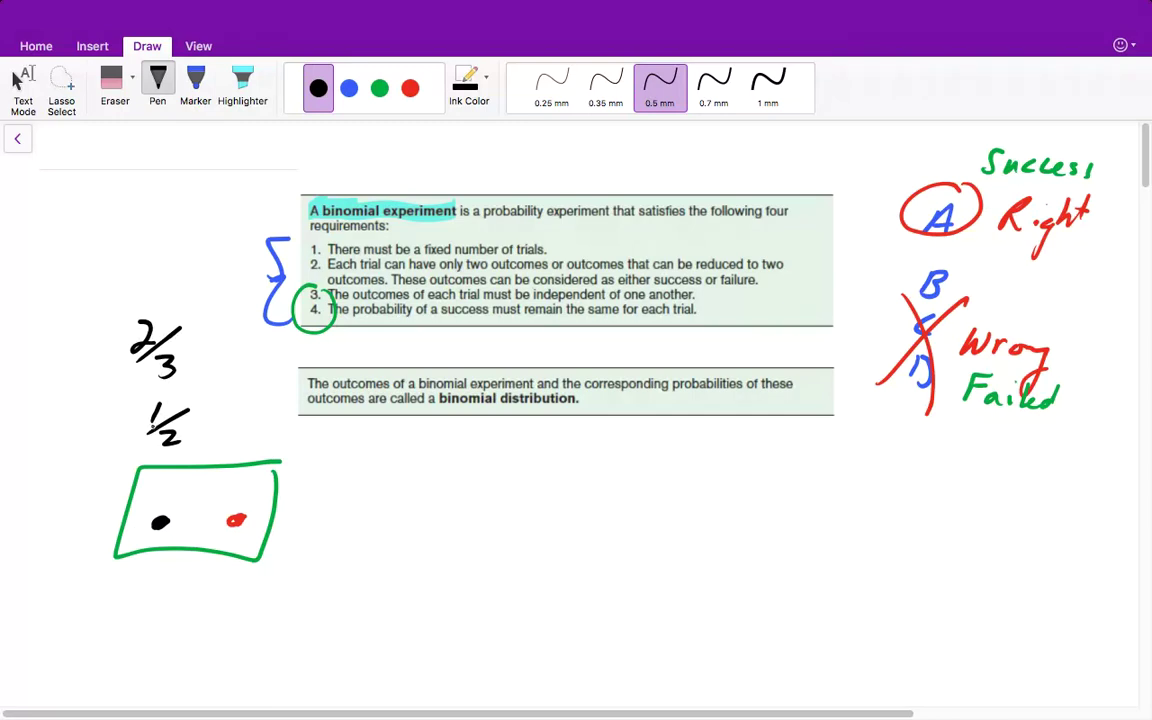
Draw slanted lines through the box and underline 'for each' and 'binomial distribution'.
{"action": "mouse_move", "coordinate": [188, 324]}
{"action": "left_mouse_down"}
{"action": "mouse_move", "coordinate": [108, 490]}
{"action": "mouse_move", "coordinate": [255, 588]}
{"action": "left_mouse_up"}
{"action": "left_click_drag", "start_coordinate": [215, 343], "coordinate": [110, 528]}
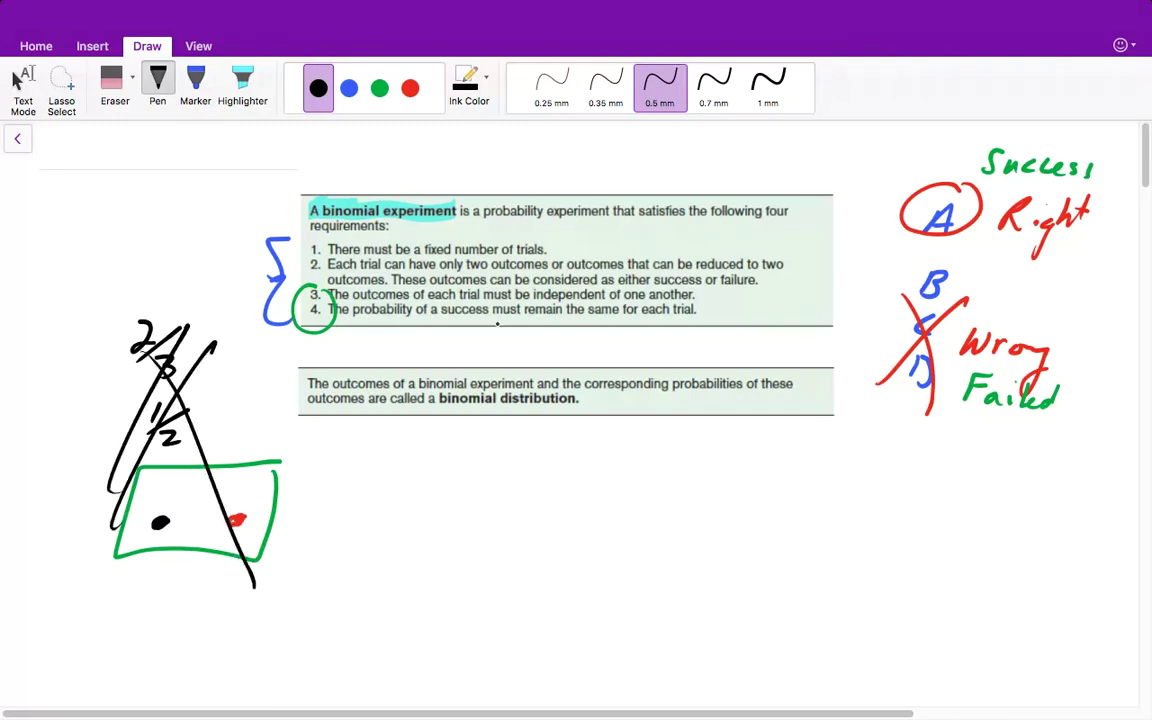
{"action": "left_click_drag", "start_coordinate": [678, 327], "coordinate": [622, 321]}
{"action": "mouse_move", "coordinate": [564, 412]}
{"action": "left_mouse_down"}
{"action": "mouse_move", "coordinate": [448, 411]}
{"action": "mouse_move", "coordinate": [562, 413]}
{"action": "mouse_move", "coordinate": [456, 416]}
{"action": "left_mouse_up"}
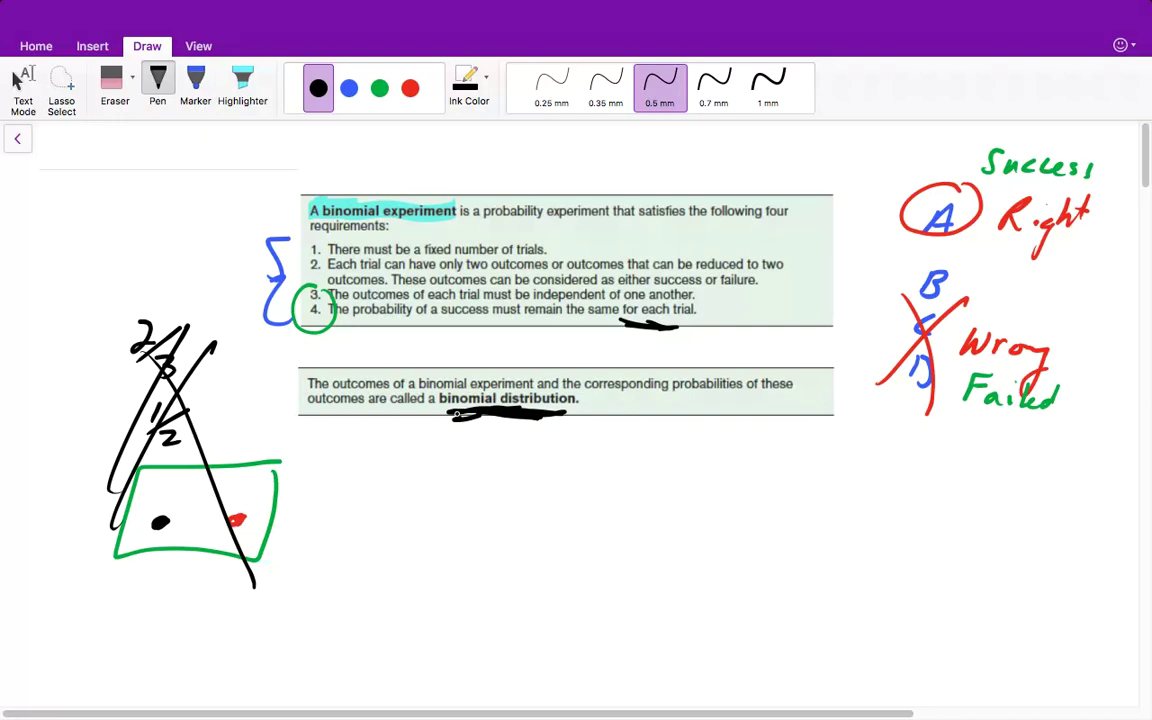
Highlight the p row and 'numerical probability of a success' in cyan.
{"action": "scroll", "coordinate": [570, 400], "scroll_direction": "down", "scroll_amount": 10}
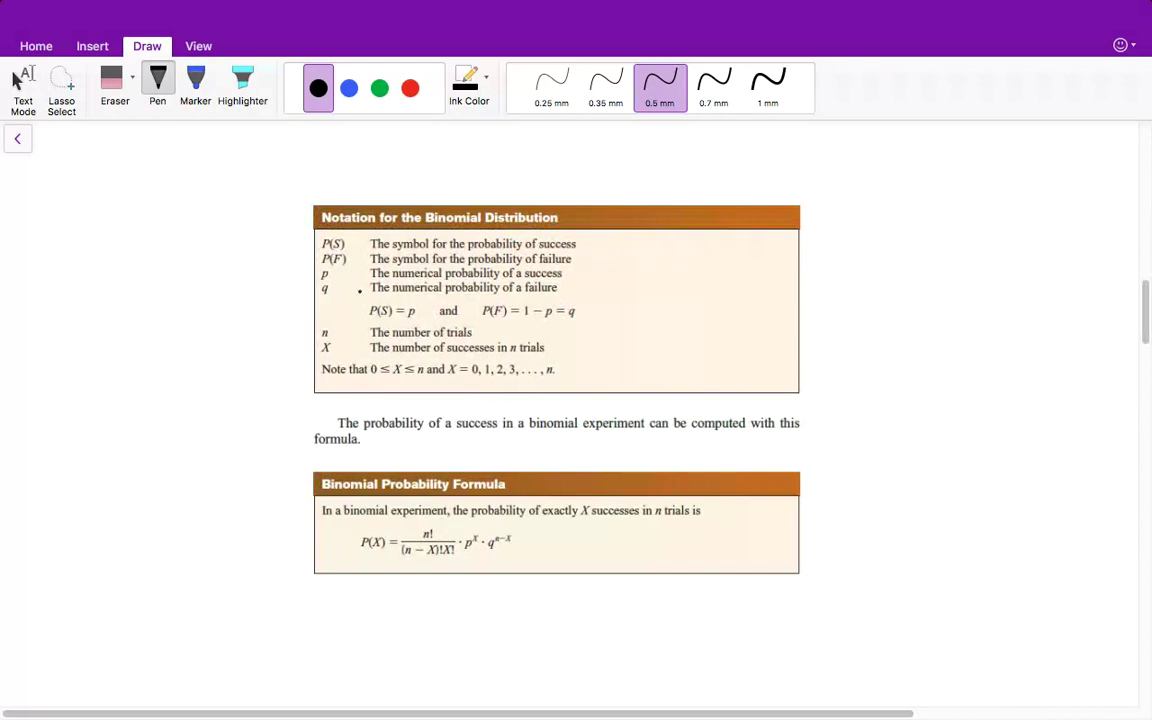
{"action": "left_click", "coordinate": [245, 88]}
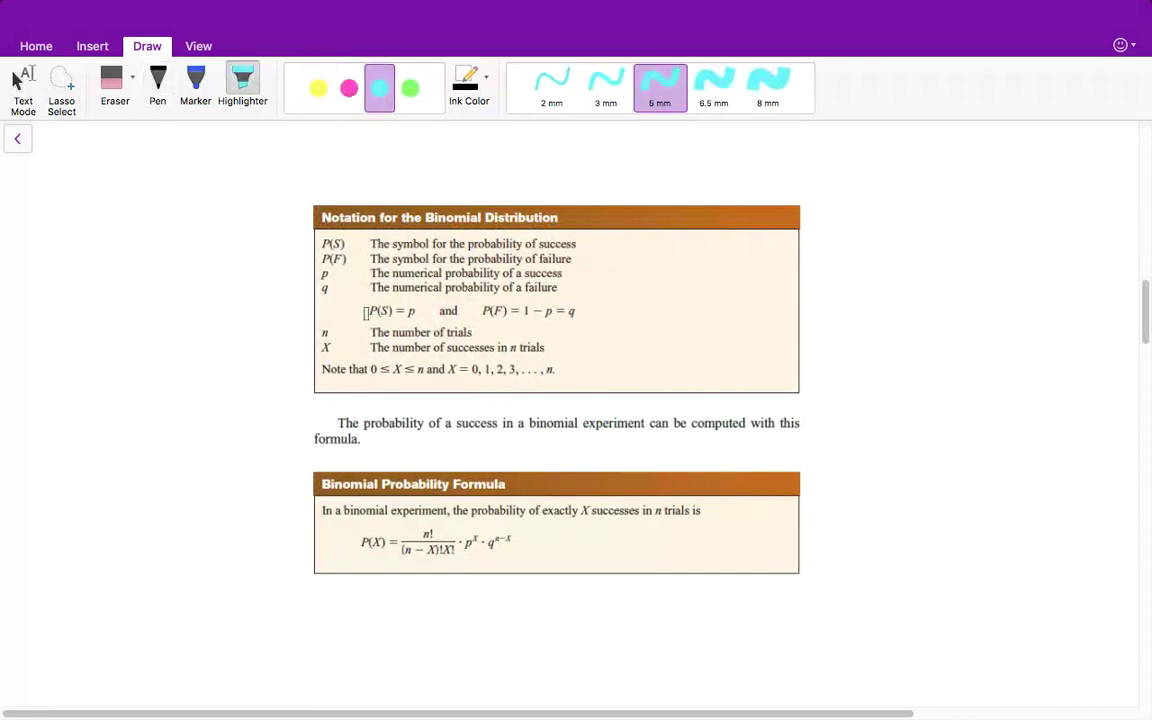
{"action": "left_click_drag", "start_coordinate": [322, 268], "coordinate": [325, 293]}
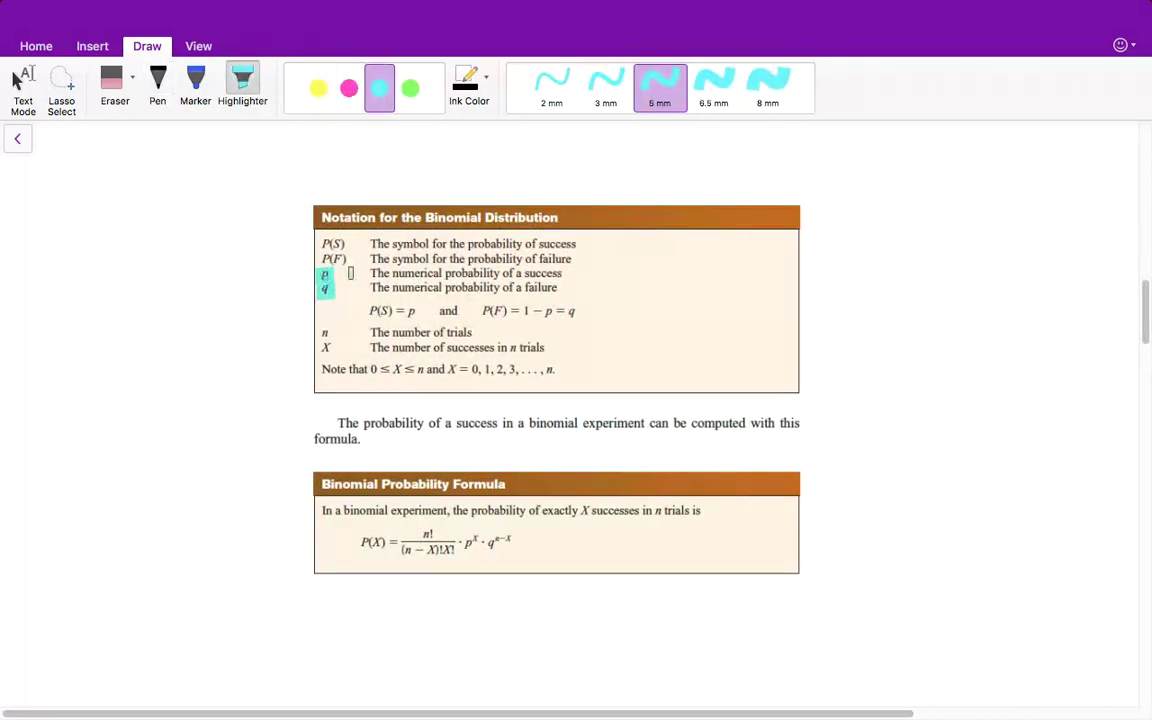
{"action": "left_click_drag", "start_coordinate": [562, 273], "coordinate": [368, 273]}
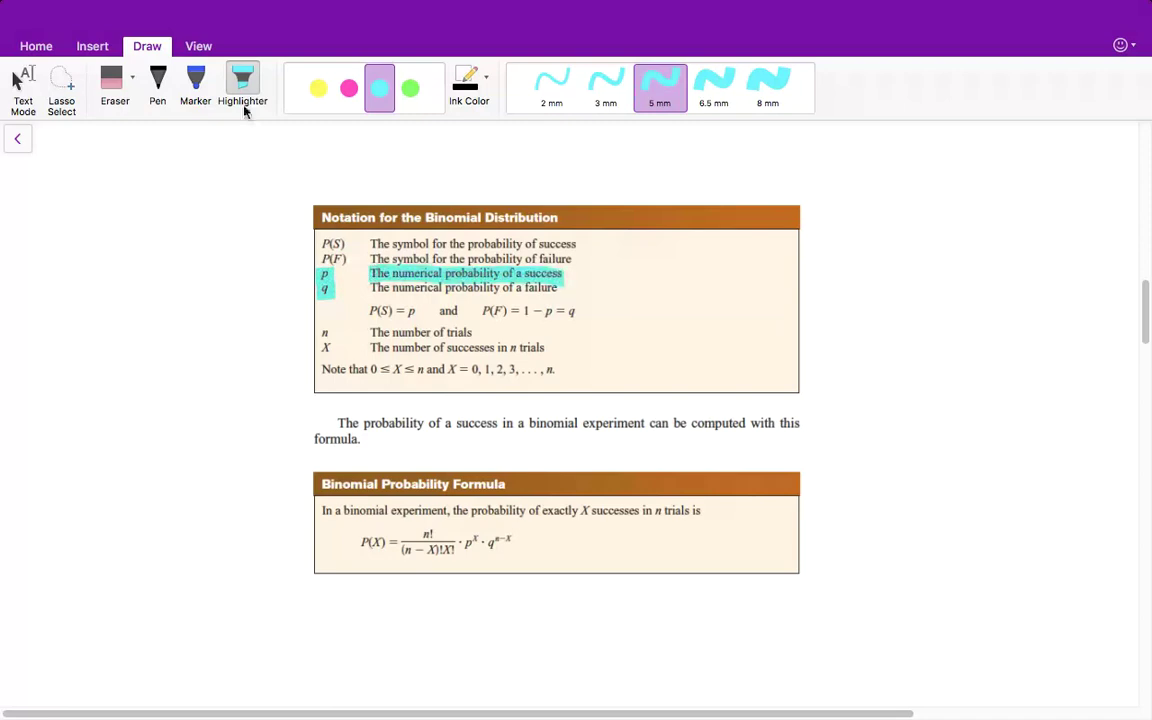
Highlight the q row and 'numerical probability of a failure' in green, then begin writing p = .3.
{"action": "left_click", "coordinate": [162, 76]}
{"action": "left_click", "coordinate": [358, 105]}
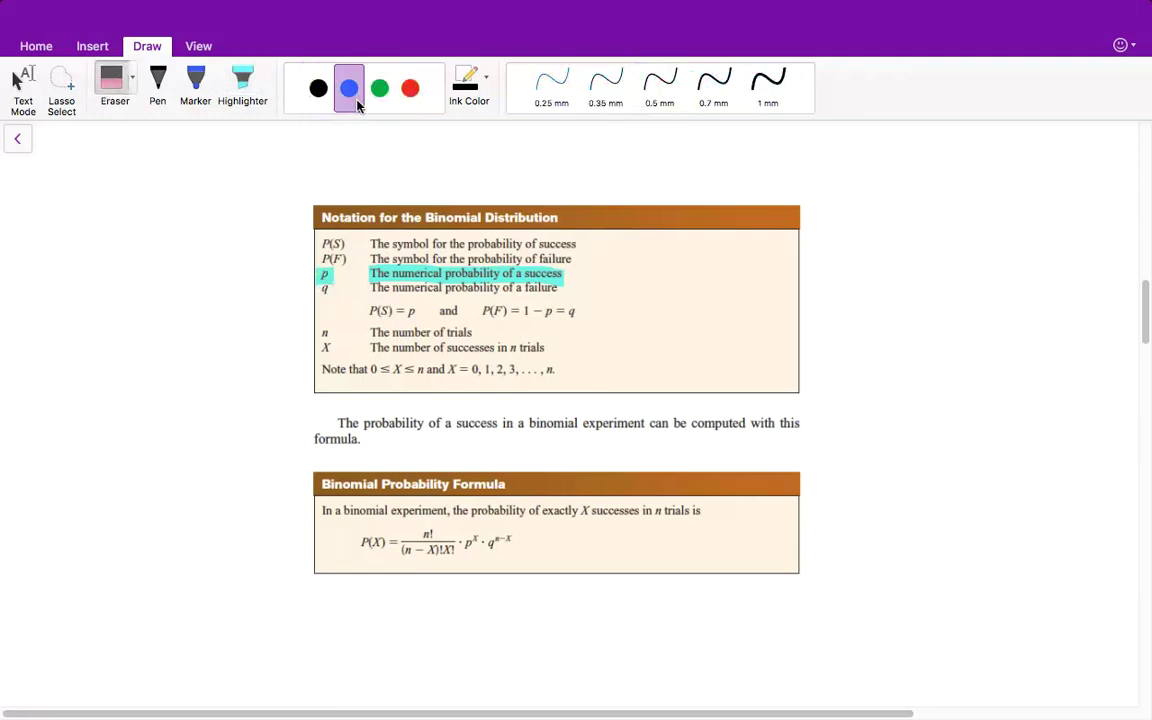
{"action": "left_click", "coordinate": [236, 80]}
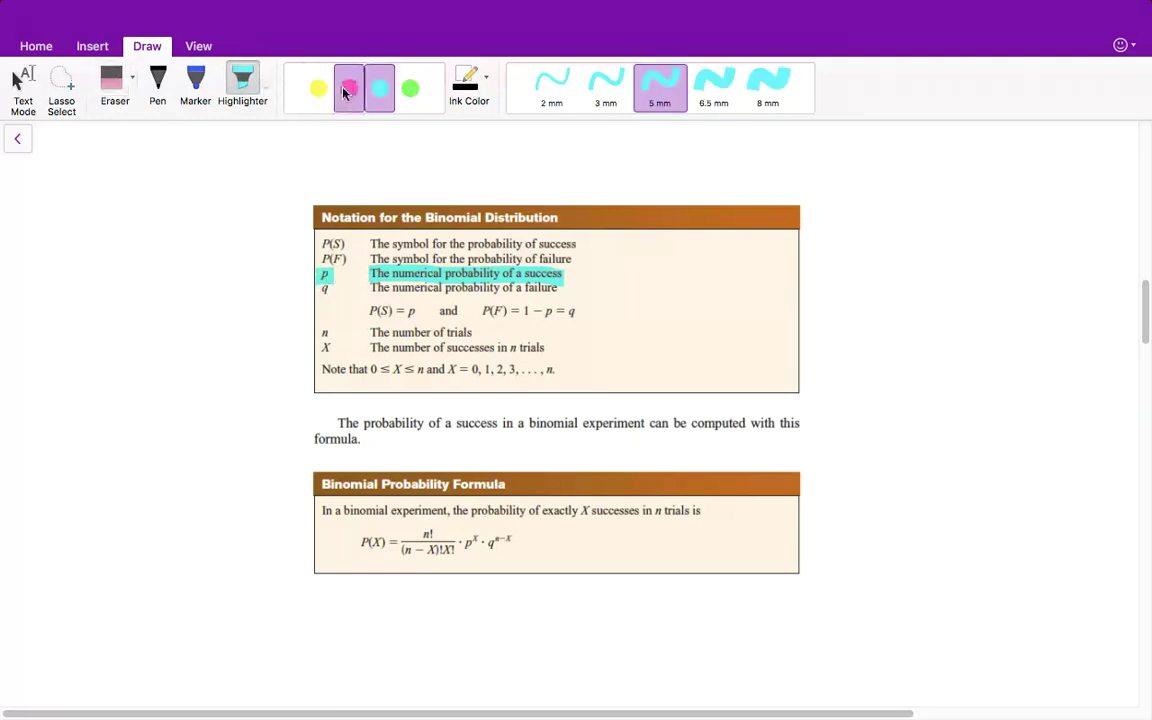
{"action": "left_click", "coordinate": [410, 92]}
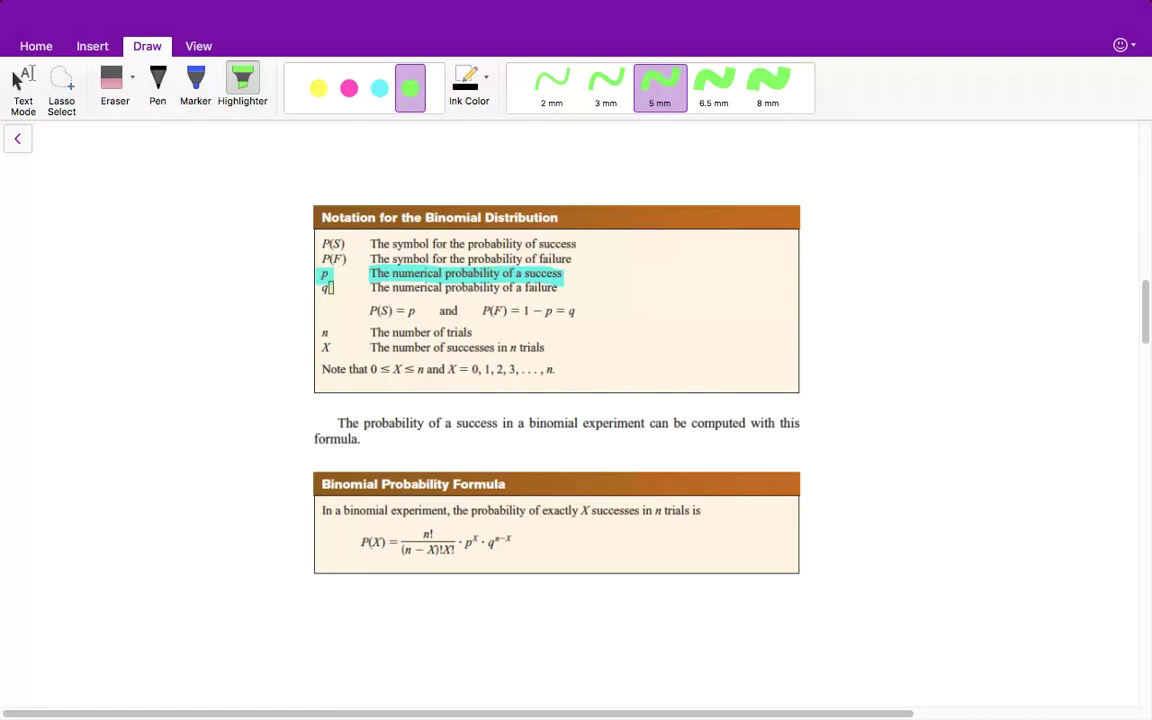
{"action": "left_click_drag", "start_coordinate": [312, 283], "coordinate": [333, 293]}
{"action": "left_click_drag", "start_coordinate": [548, 285], "coordinate": [369, 287]}
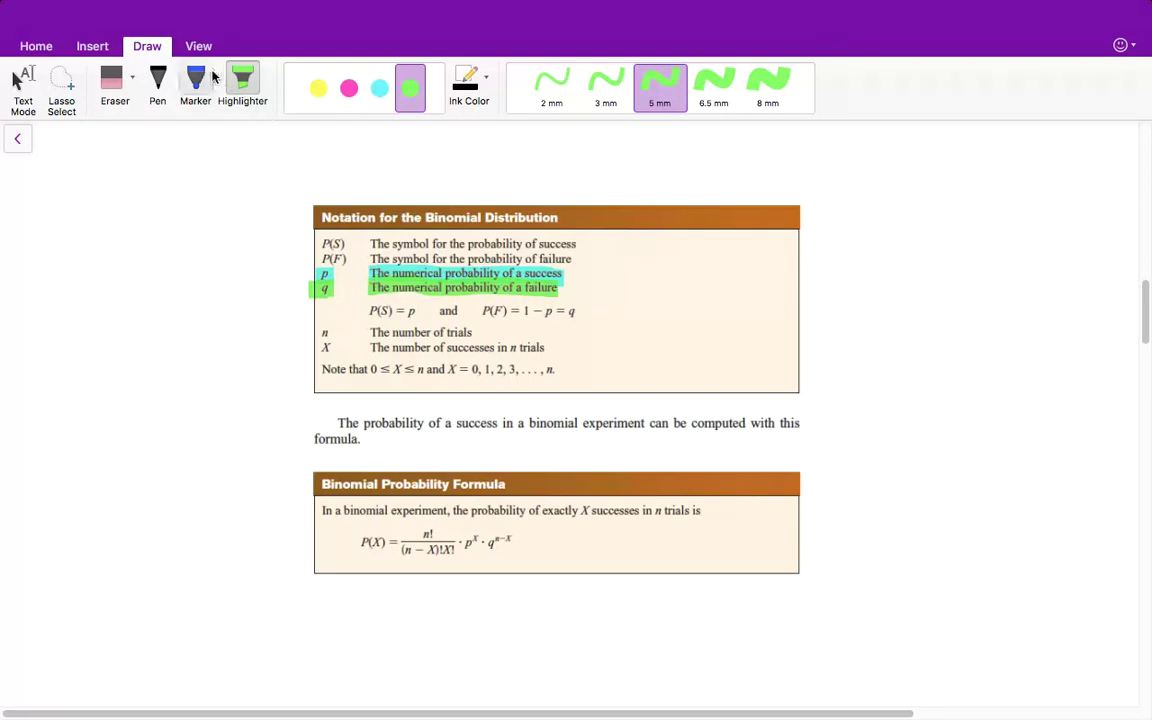
{"action": "left_click", "coordinate": [157, 80]}
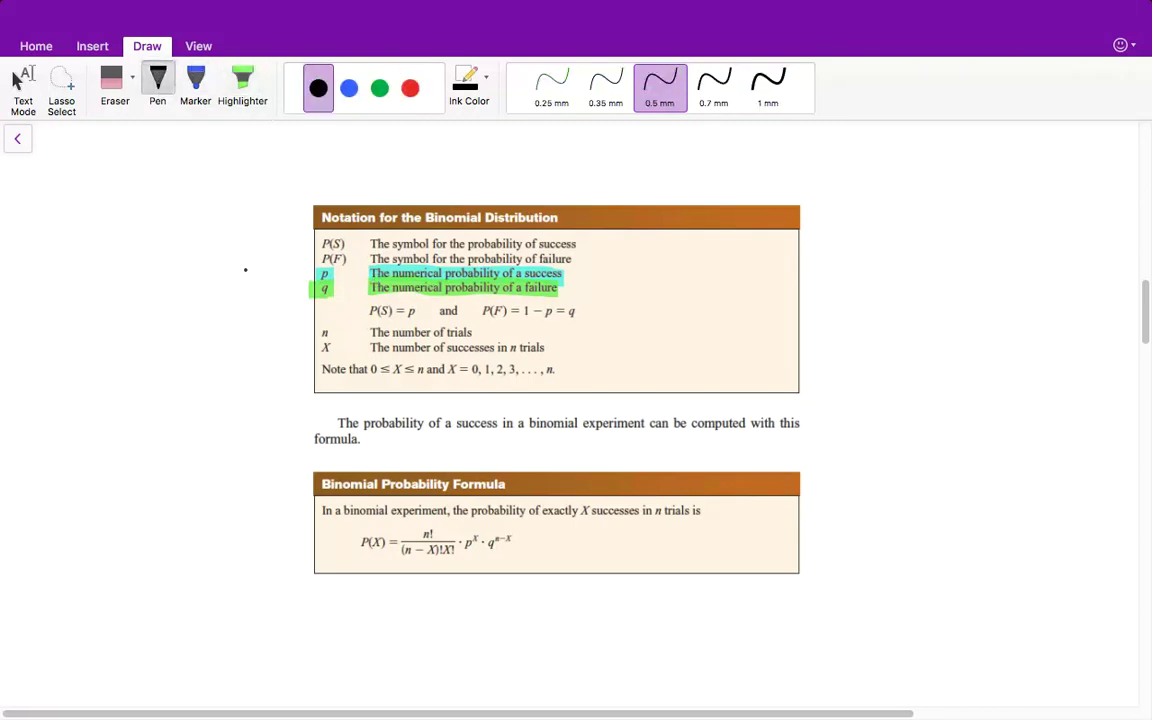
{"action": "mouse_move", "coordinate": [108, 206]}
{"action": "left_mouse_down"}
{"action": "mouse_move", "coordinate": [94, 238]}
{"action": "mouse_move", "coordinate": [128, 222]}
{"action": "left_mouse_up"}
Finish writing p = .3 and write q = 1 − .3 = .7 below it.
{"action": "left_click_drag", "start_coordinate": [137, 231], "coordinate": [185, 240]}
{"action": "left_click", "coordinate": [162, 243]}
{"action": "mouse_move", "coordinate": [88, 305]}
{"action": "left_mouse_down"}
{"action": "mouse_move", "coordinate": [64, 350]}
{"action": "mouse_move", "coordinate": [126, 307]}
{"action": "left_mouse_up"}
{"action": "left_click_drag", "start_coordinate": [105, 320], "coordinate": [140, 328]}
{"action": "mouse_move", "coordinate": [160, 316]}
{"action": "left_mouse_down"}
{"action": "mouse_move", "coordinate": [176, 312]}
{"action": "mouse_move", "coordinate": [196, 330]}
{"action": "mouse_move", "coordinate": [250, 305]}
{"action": "left_mouse_up"}
{"action": "left_click", "coordinate": [184, 321]}
{"action": "mouse_move", "coordinate": [238, 317]}
{"action": "left_mouse_down"}
{"action": "mouse_move", "coordinate": [266, 294]}
{"action": "mouse_move", "coordinate": [280, 322]}
{"action": "left_mouse_up"}
{"action": "left_click", "coordinate": [256, 320]}
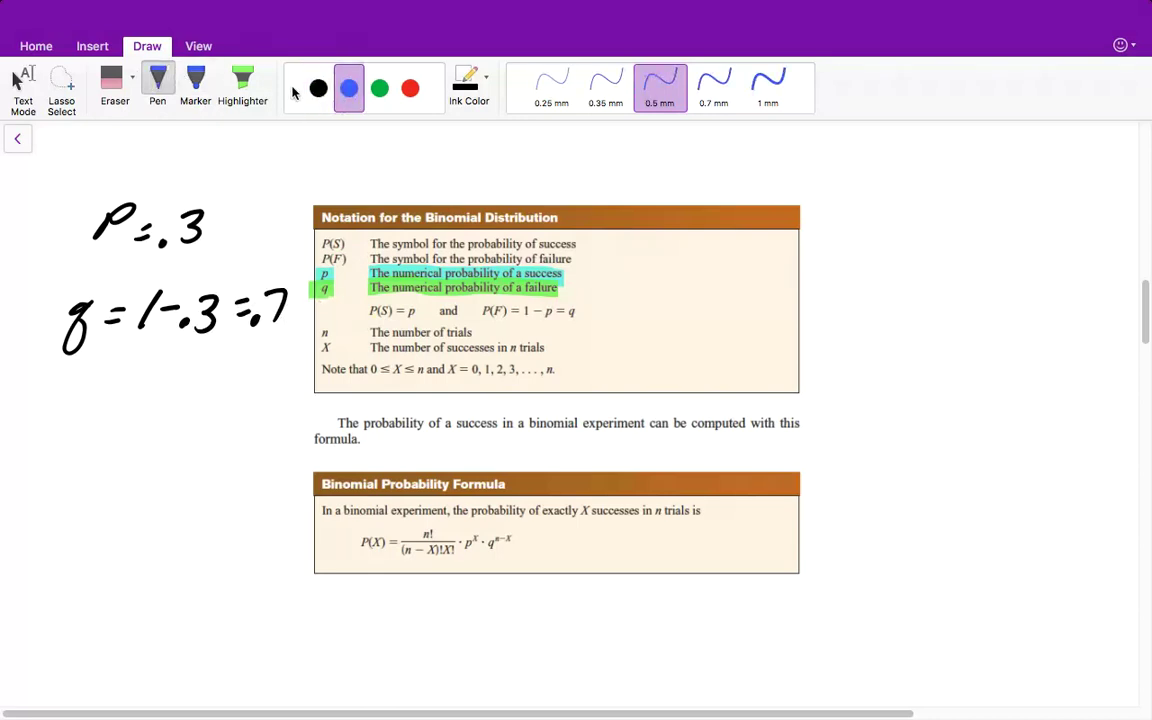
Highlight the n row in cyan and the X row in yellow, then start circling the factorial term.
{"action": "left_click", "coordinate": [255, 80]}
{"action": "left_click", "coordinate": [379, 88]}
{"action": "left_click_drag", "start_coordinate": [318, 333], "coordinate": [334, 333]}
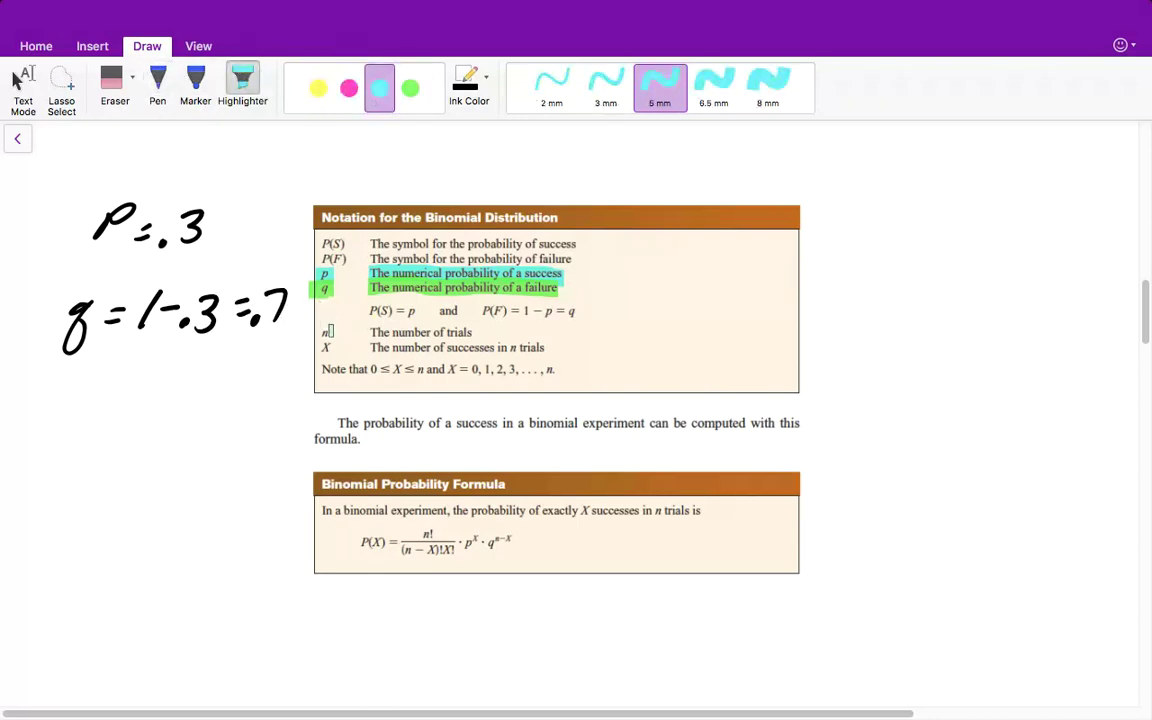
{"action": "left_click_drag", "start_coordinate": [483, 333], "coordinate": [369, 333]}
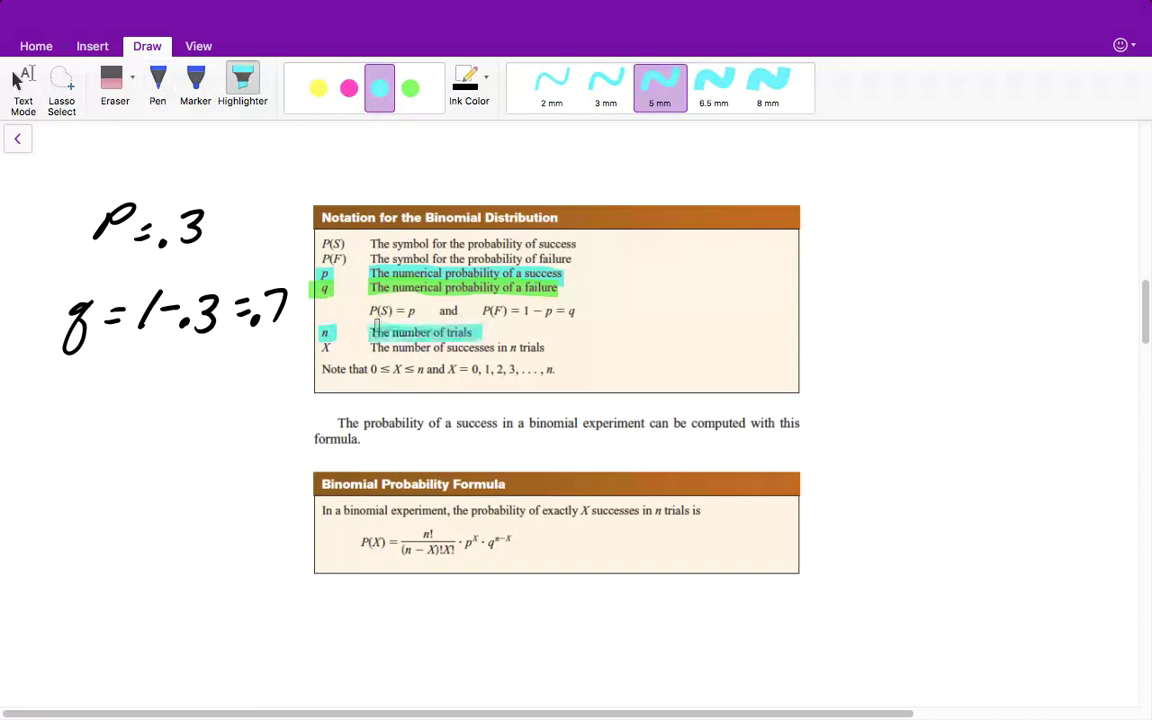
{"action": "left_click", "coordinate": [318, 88]}
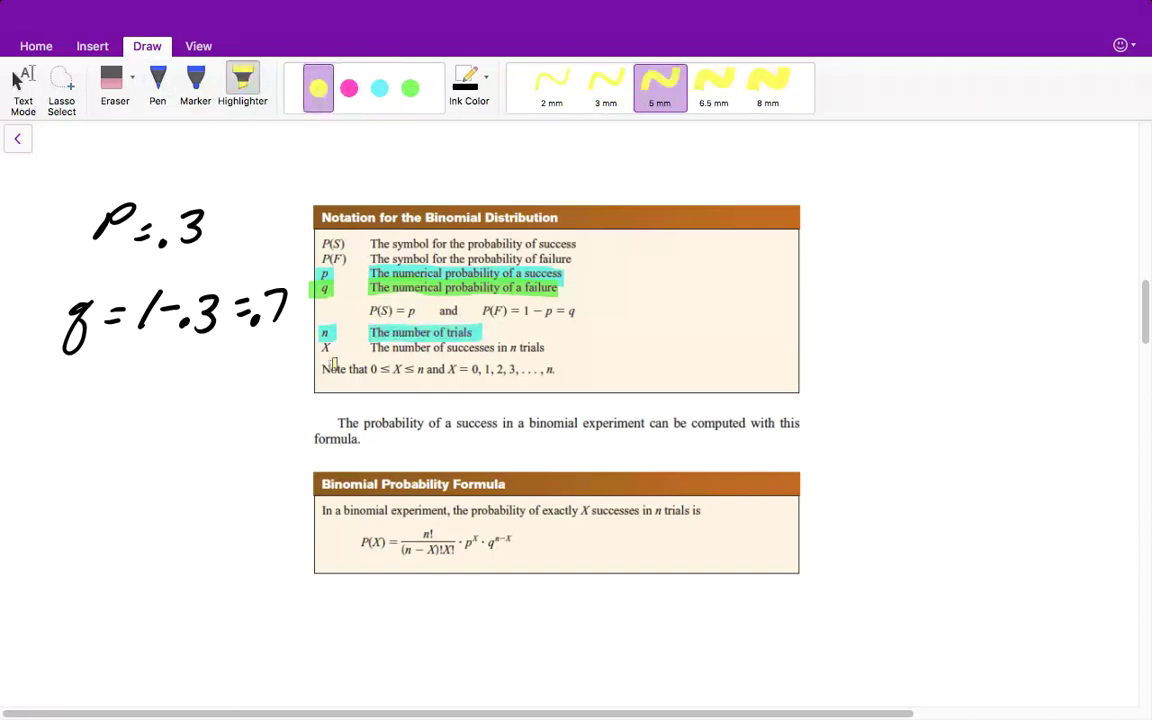
{"action": "left_click_drag", "start_coordinate": [316, 347], "coordinate": [340, 347]}
{"action": "left_click_drag", "start_coordinate": [544, 347], "coordinate": [370, 348]}
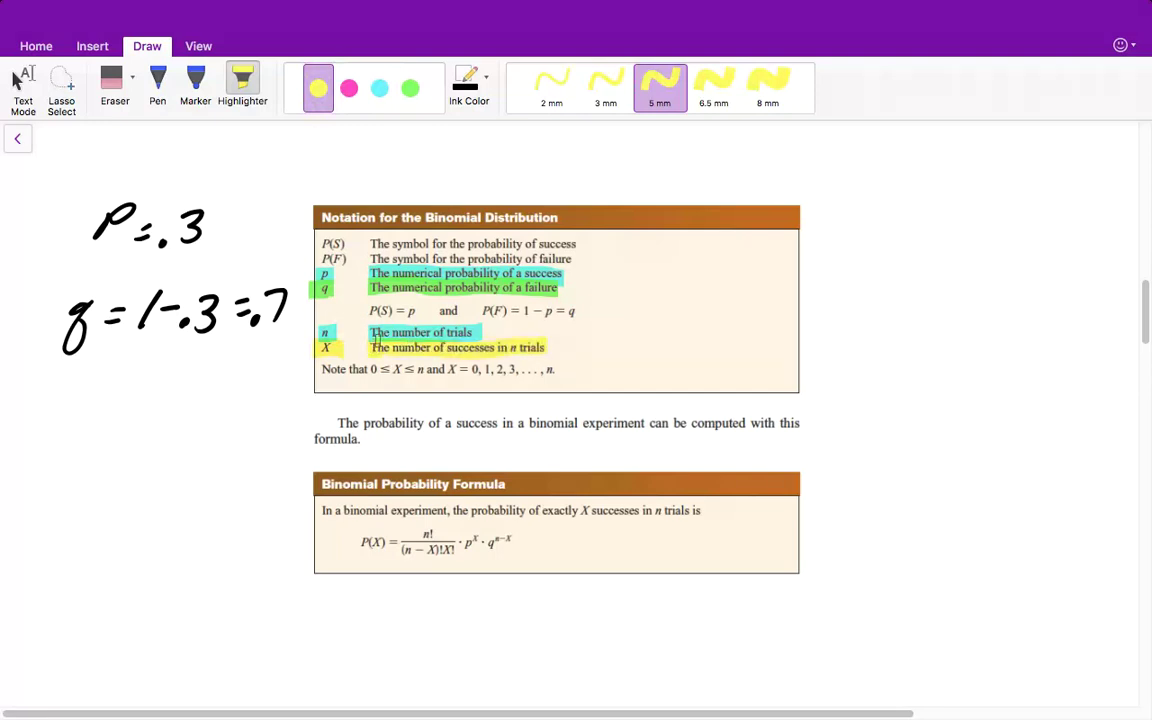
{"action": "left_click", "coordinate": [156, 80]}
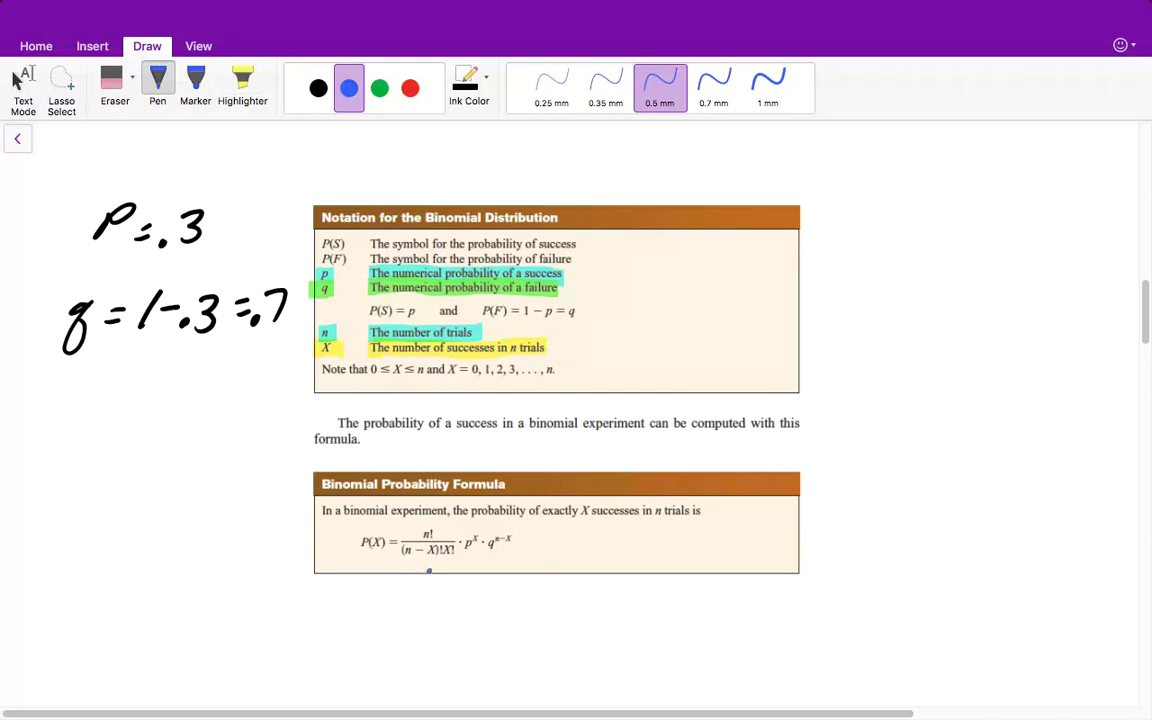
{"action": "mouse_move", "coordinate": [444, 533]}
{"action": "left_mouse_down"}
{"action": "mouse_move", "coordinate": [420, 524]}
{"action": "mouse_move", "coordinate": [396, 543]}
{"action": "mouse_move", "coordinate": [416, 565]}
{"action": "mouse_move", "coordinate": [457, 557]}
{"action": "mouse_move", "coordinate": [455, 533]}
{"action": "left_mouse_up"}
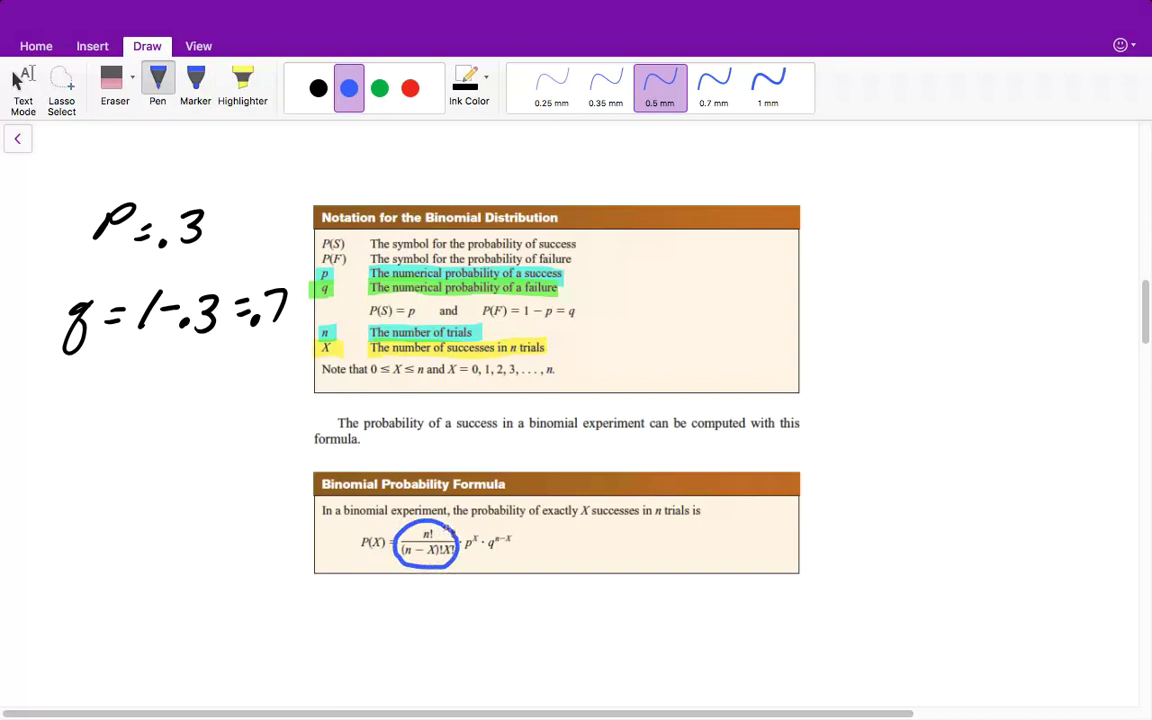
Close the blue circle around n!/((n−X)!X!), write nCr below, and scroll to the survey problem.
{"action": "mouse_move", "coordinate": [392, 604]}
{"action": "left_mouse_down"}
{"action": "mouse_move", "coordinate": [437, 600]}
{"action": "mouse_move", "coordinate": [433, 616]}
{"action": "left_mouse_up"}
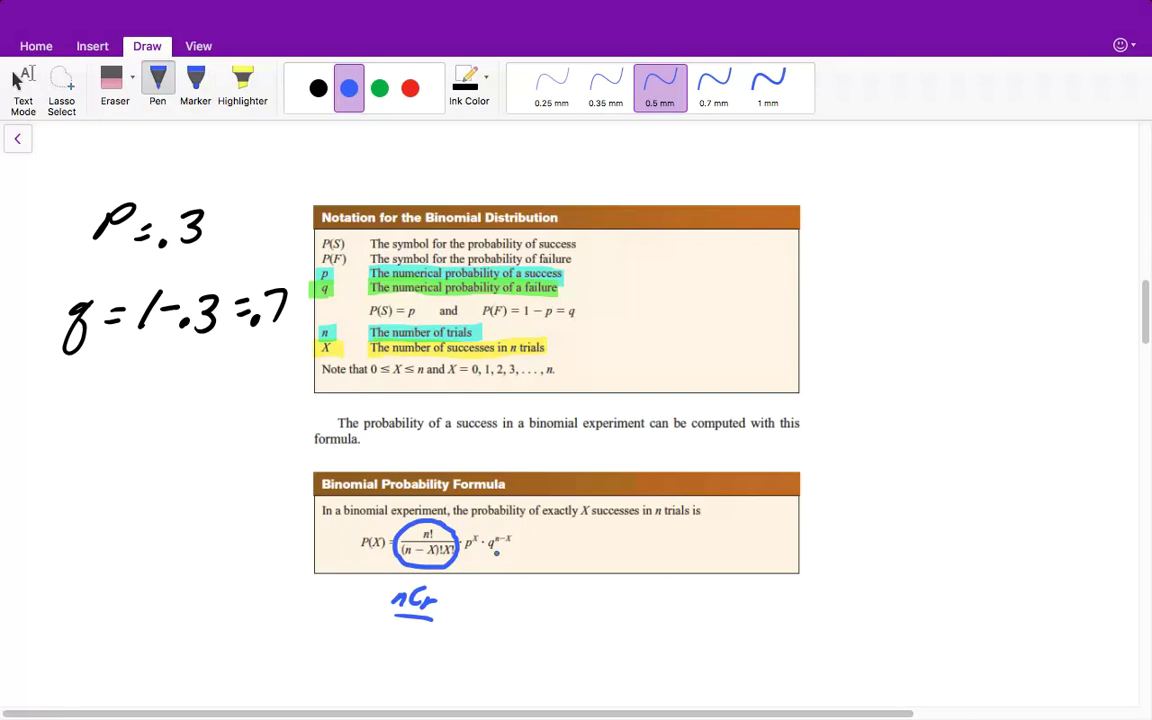
{"action": "scroll", "coordinate": [496, 552], "scroll_direction": "down", "scroll_amount": 10}
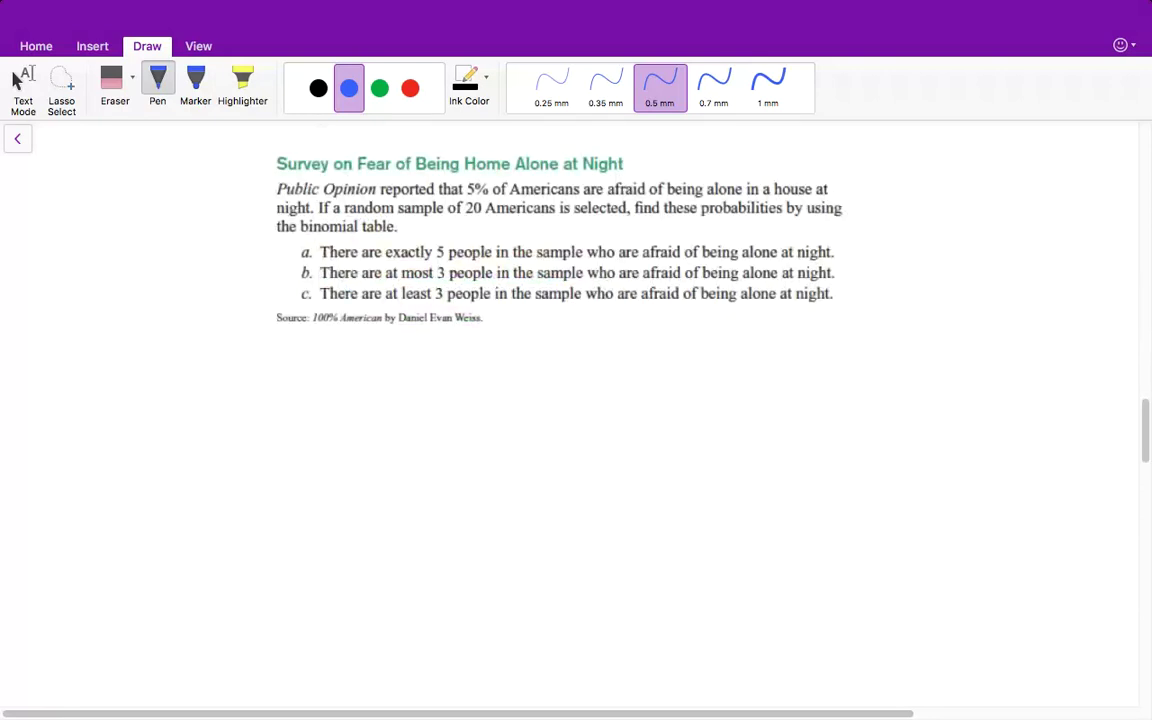
Highlight 'exactly 5' in yellow and 'at most 3' in green, then set the pen to green ink.
{"action": "left_click", "coordinate": [243, 79]}
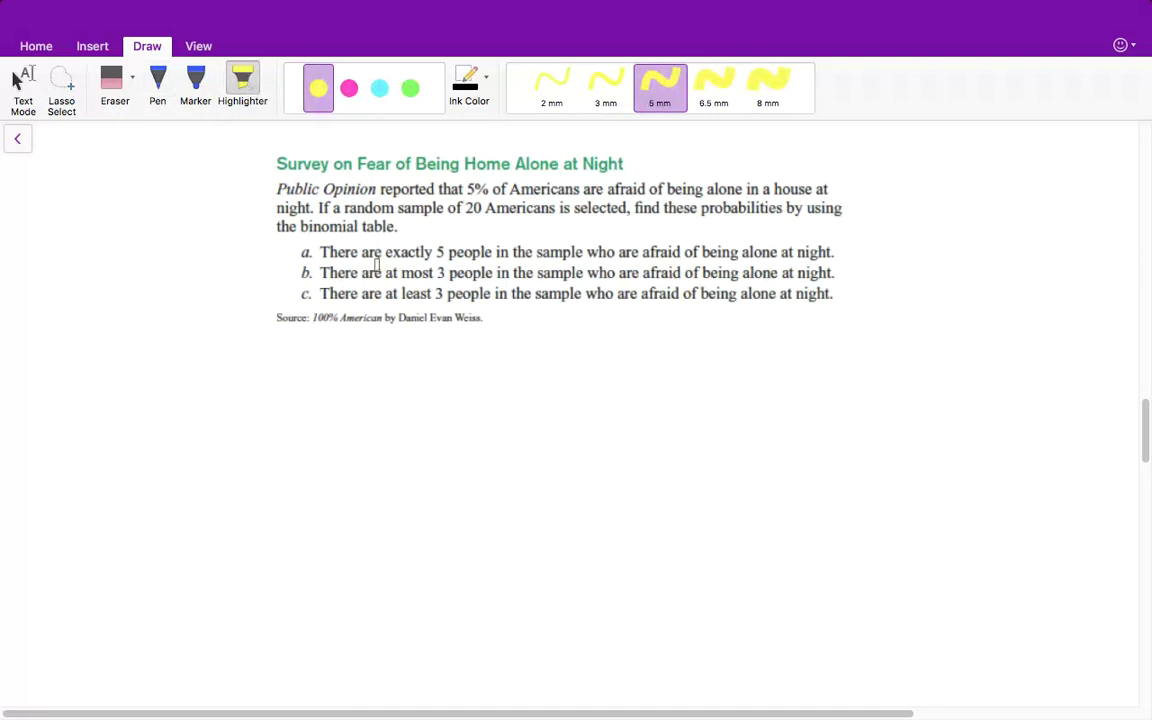
{"action": "left_click_drag", "start_coordinate": [443, 252], "coordinate": [385, 252]}
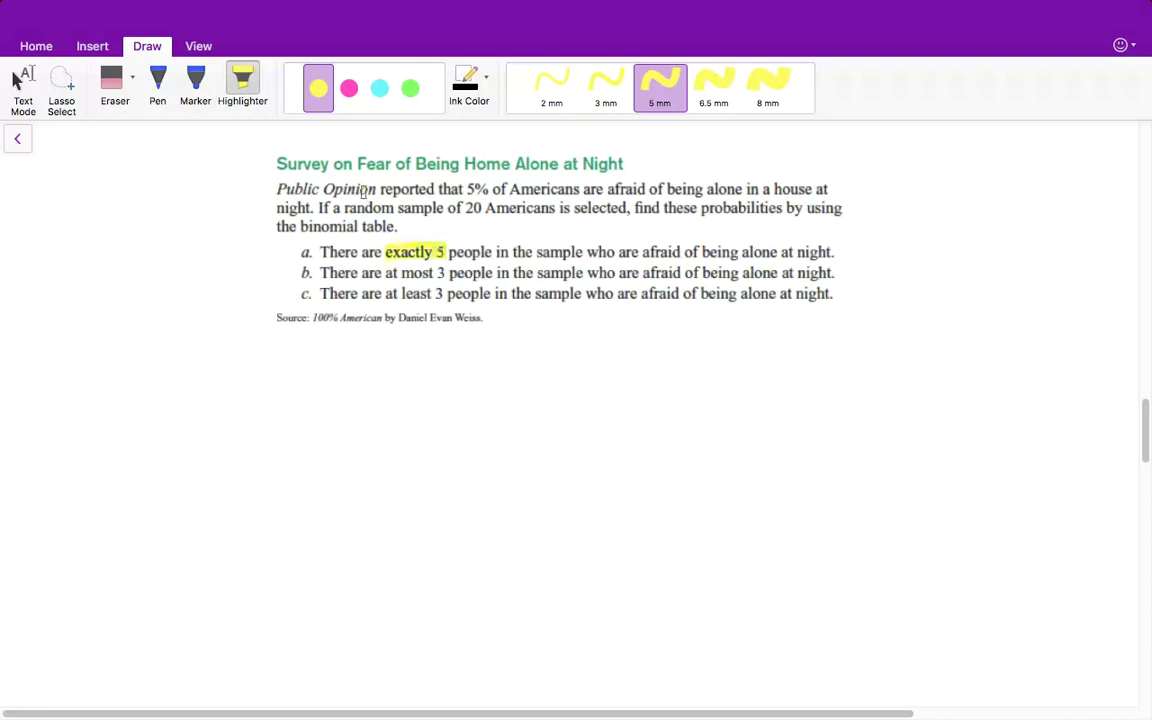
{"action": "left_click", "coordinate": [410, 88]}
{"action": "mouse_move", "coordinate": [447, 273]}
{"action": "left_mouse_down"}
{"action": "mouse_move", "coordinate": [385, 273]}
{"action": "mouse_move", "coordinate": [405, 293]}
{"action": "mouse_move", "coordinate": [385, 293]}
{"action": "left_mouse_up"}
{"action": "left_click", "coordinate": [379, 88]}
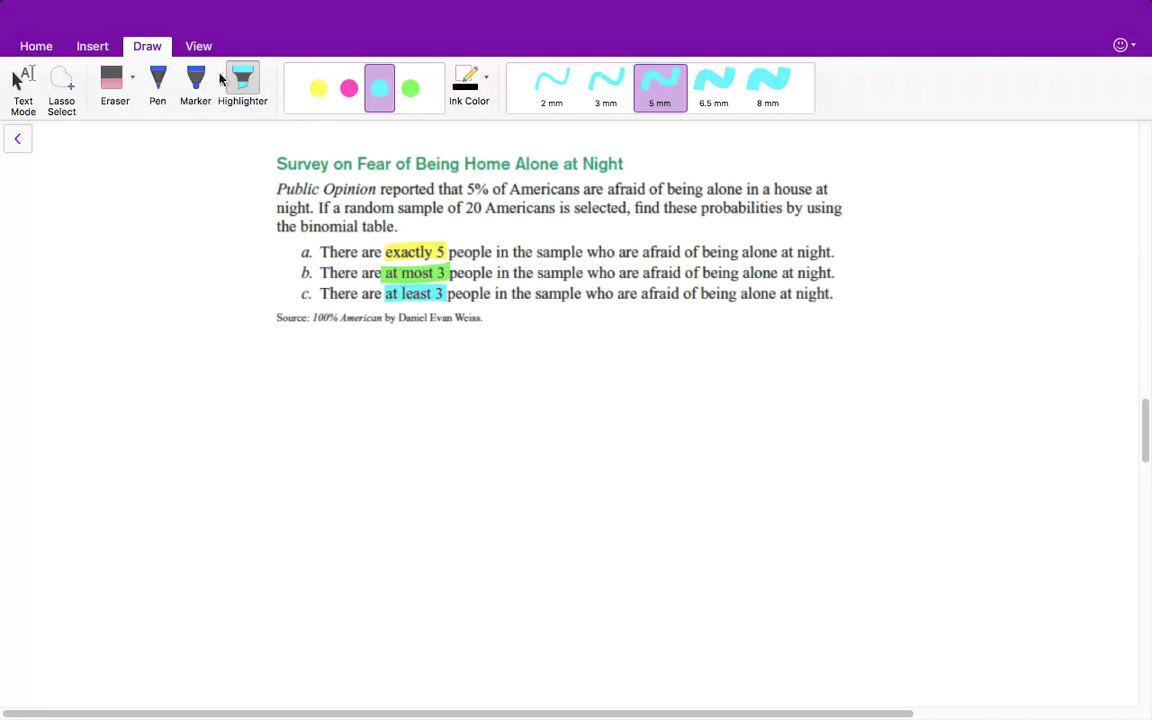
{"action": "left_click", "coordinate": [158, 82]}
{"action": "left_click", "coordinate": [379, 89]}
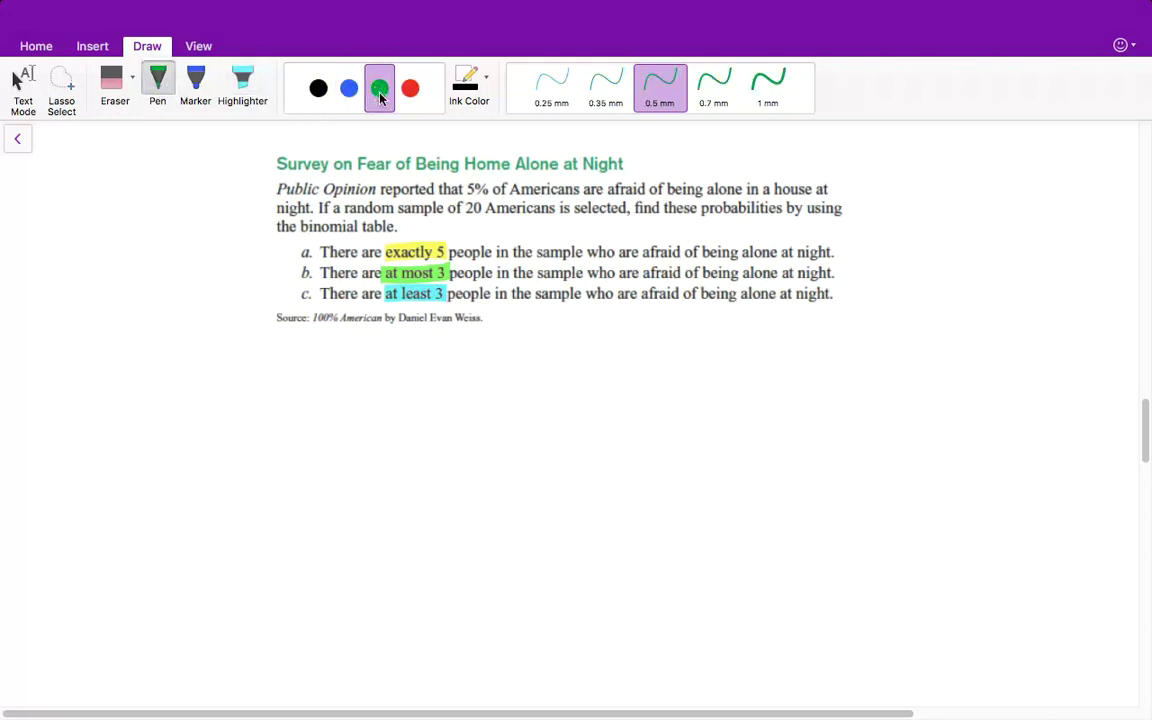
Handwrite the formula nCr·p^x·q^(n−x) in green at the left of the page.
{"action": "mouse_move", "coordinate": [41, 201]}
{"action": "left_mouse_down"}
{"action": "mouse_move", "coordinate": [40, 243]}
{"action": "mouse_move", "coordinate": [57, 240]}
{"action": "left_mouse_up"}
{"action": "mouse_move", "coordinate": [76, 201]}
{"action": "left_mouse_down"}
{"action": "mouse_move", "coordinate": [71, 240]}
{"action": "mouse_move", "coordinate": [93, 222]}
{"action": "mouse_move", "coordinate": [122, 243]}
{"action": "mouse_move", "coordinate": [128, 232]}
{"action": "left_mouse_up"}
{"action": "left_click", "coordinate": [113, 219]}
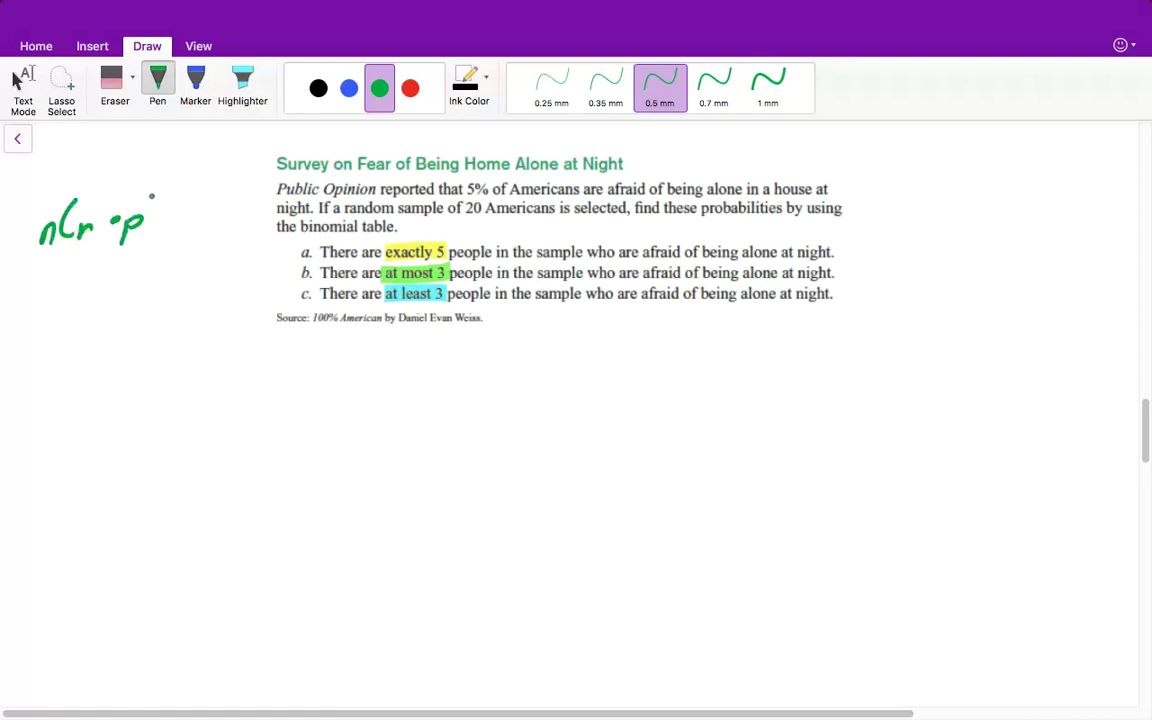
{"action": "mouse_move", "coordinate": [153, 198]}
{"action": "left_mouse_down"}
{"action": "mouse_move", "coordinate": [164, 211]}
{"action": "mouse_move", "coordinate": [152, 211]}
{"action": "left_mouse_up"}
{"action": "left_click", "coordinate": [175, 219]}
{"action": "mouse_move", "coordinate": [196, 214]}
{"action": "left_mouse_down"}
{"action": "mouse_move", "coordinate": [189, 245]}
{"action": "mouse_move", "coordinate": [227, 199]}
{"action": "left_mouse_up"}
{"action": "mouse_move", "coordinate": [232, 192]}
{"action": "left_mouse_down"}
{"action": "mouse_move", "coordinate": [242, 206]}
{"action": "mouse_move", "coordinate": [232, 206]}
{"action": "left_mouse_up"}
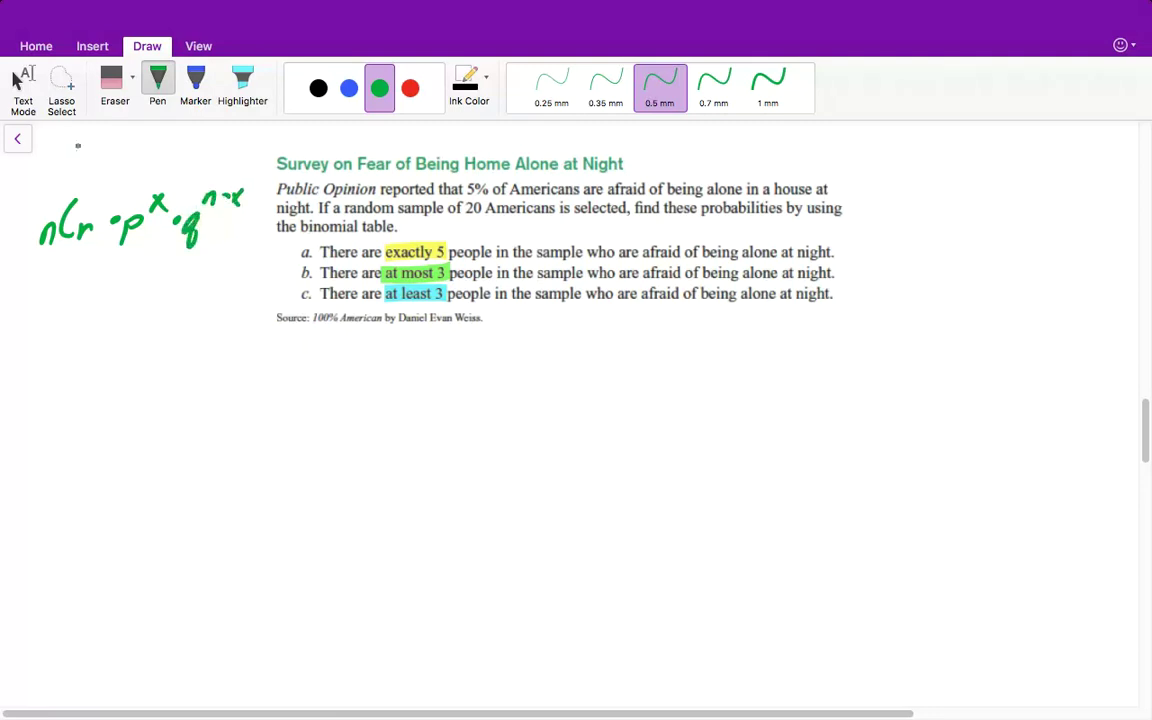
In blue, add an n before the formula and an X over the r in nCr.
{"action": "left_click", "coordinate": [349, 88]}
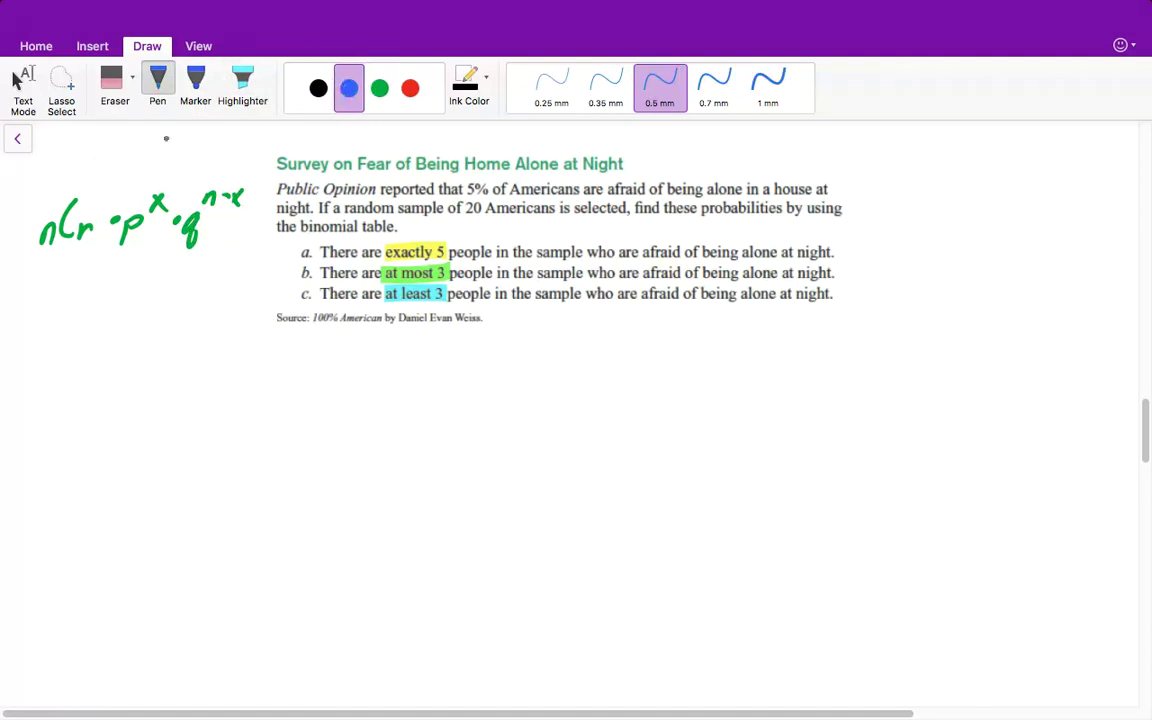
{"action": "mouse_move", "coordinate": [4, 214]}
{"action": "left_mouse_down"}
{"action": "mouse_move", "coordinate": [12, 204]}
{"action": "mouse_move", "coordinate": [22, 224]}
{"action": "left_mouse_up"}
{"action": "mouse_move", "coordinate": [88, 204]}
{"action": "left_mouse_down"}
{"action": "mouse_move", "coordinate": [106, 234]}
{"action": "mouse_move", "coordinate": [88, 234]}
{"action": "left_mouse_up"}
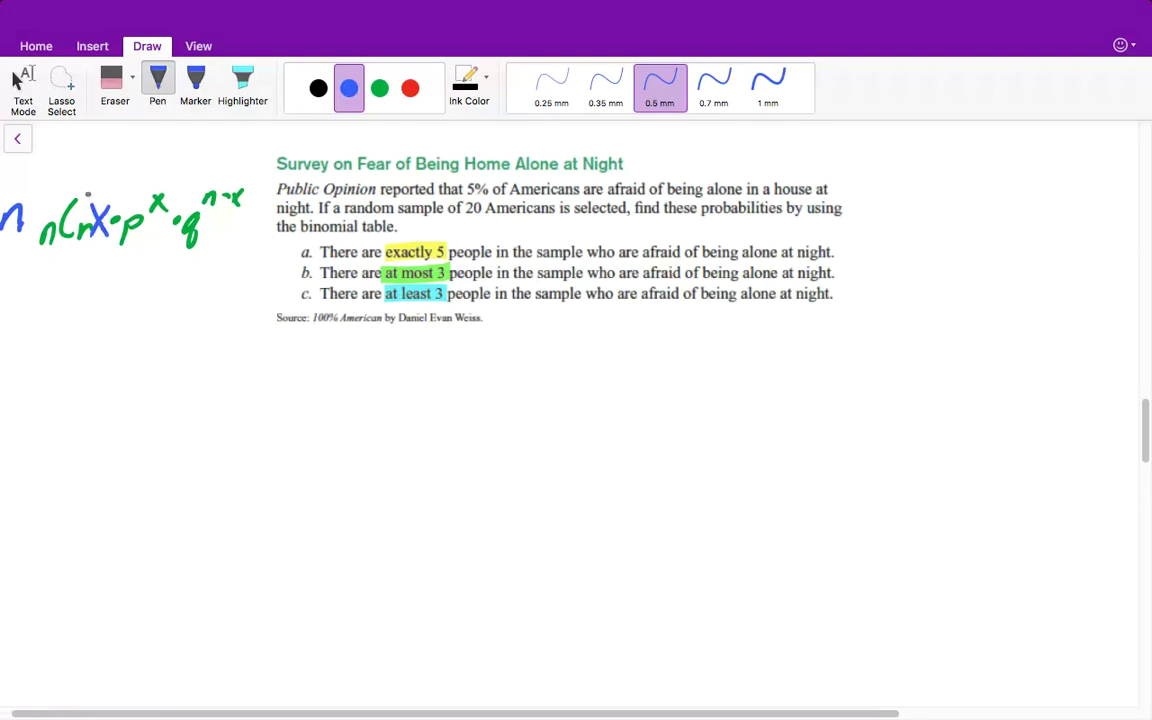